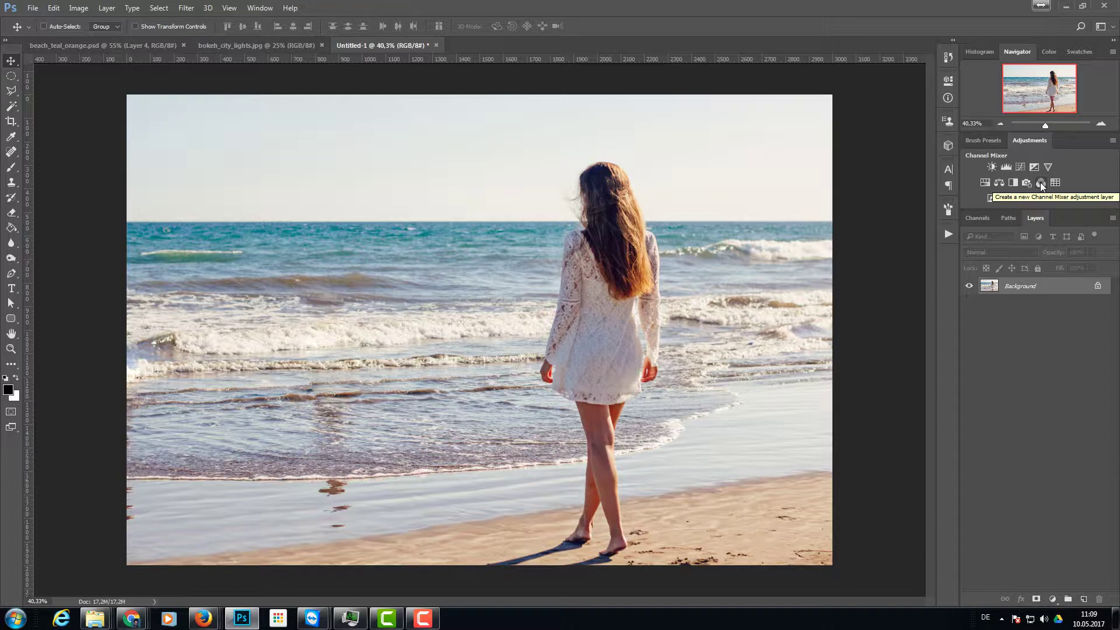
- Add a Channel Mixer adjustment layer with the Blue output channel mixed from Red -50%, Green 150% and Blue 0%
click(1041, 183)
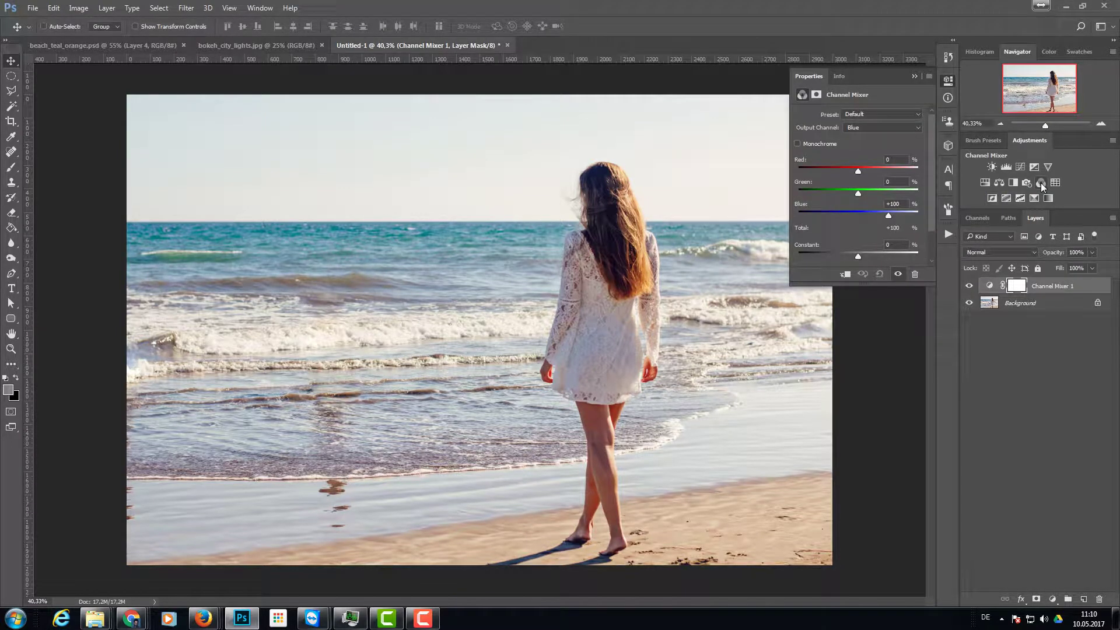
click(866, 127)
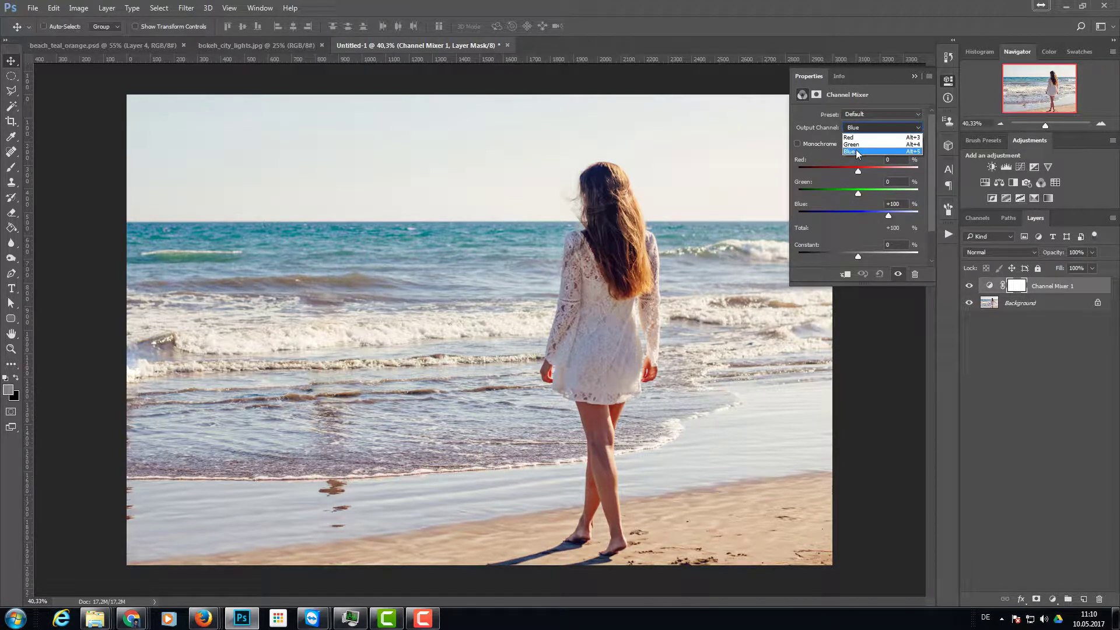
click(856, 152)
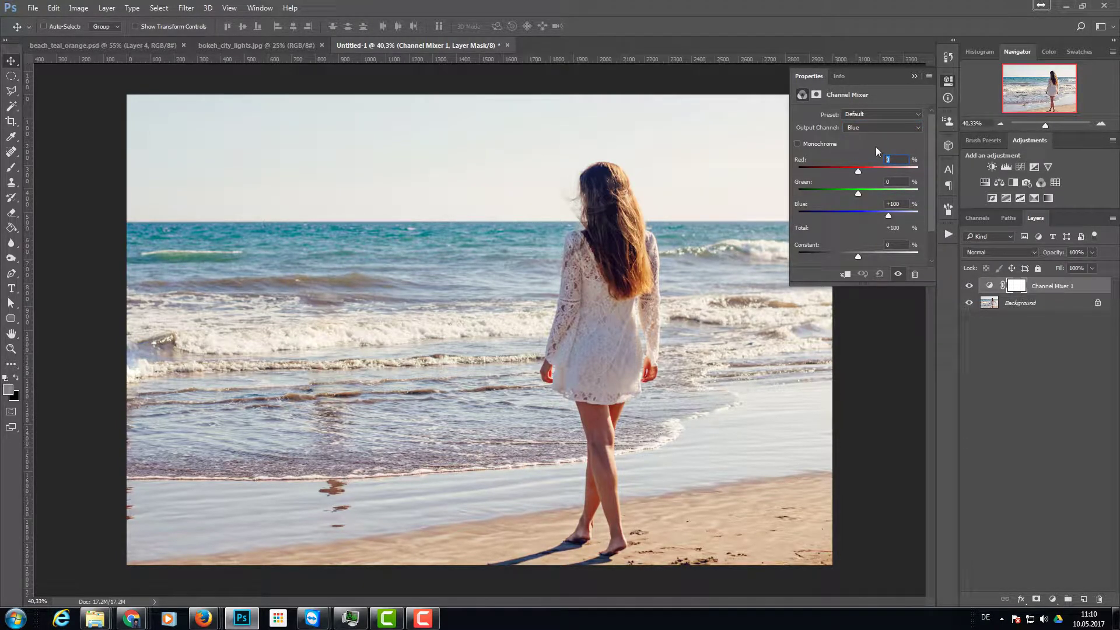
text(-50)
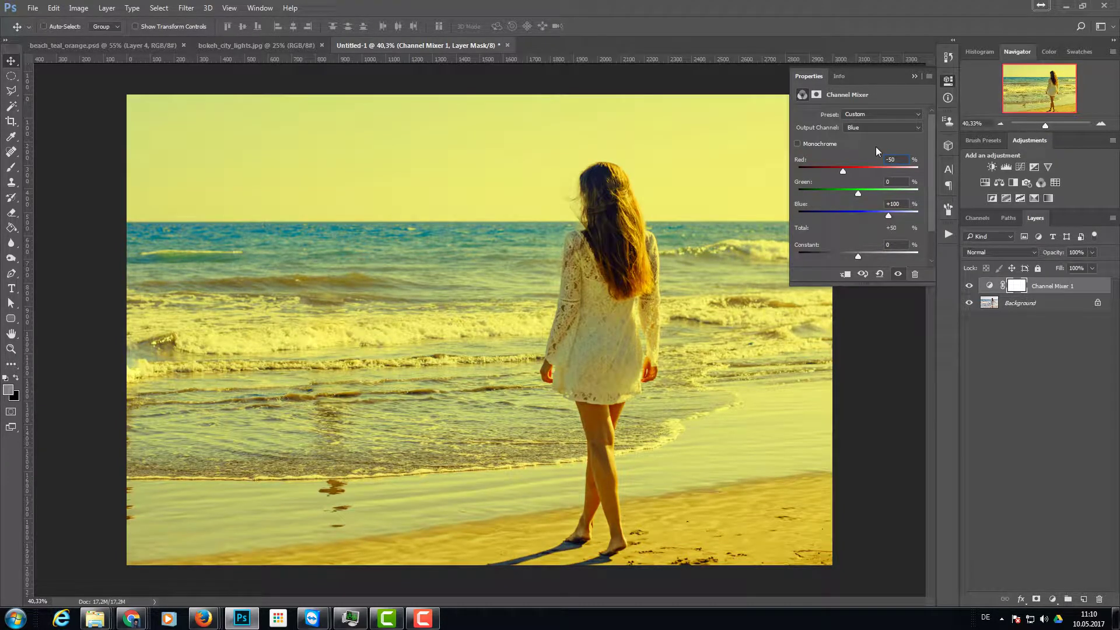
key(Tab)
text(150)
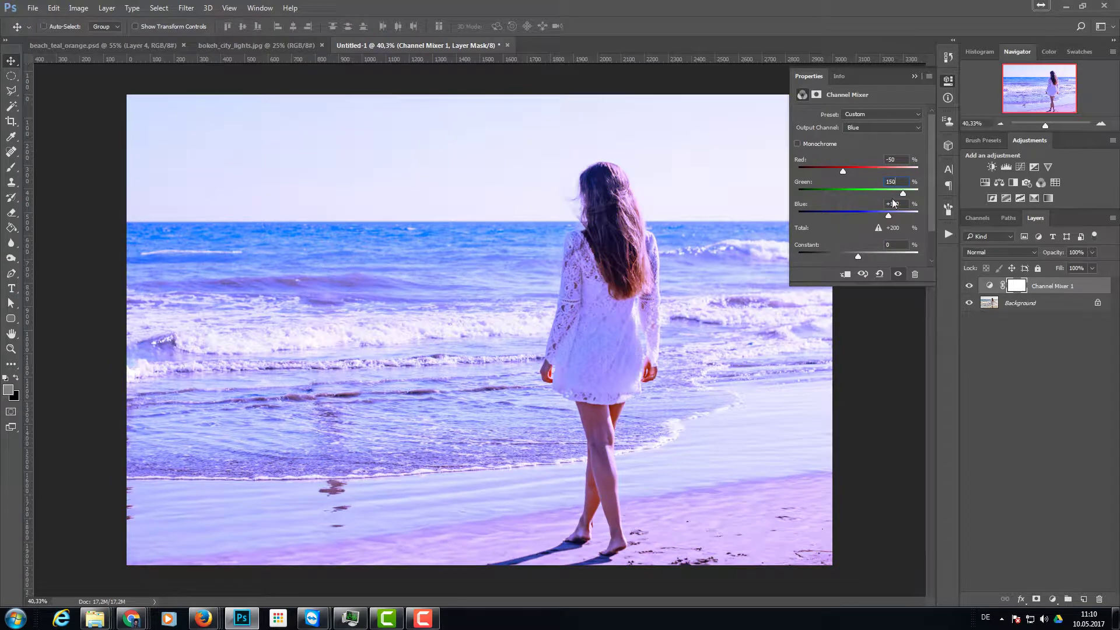
key(Tab)
text(0)
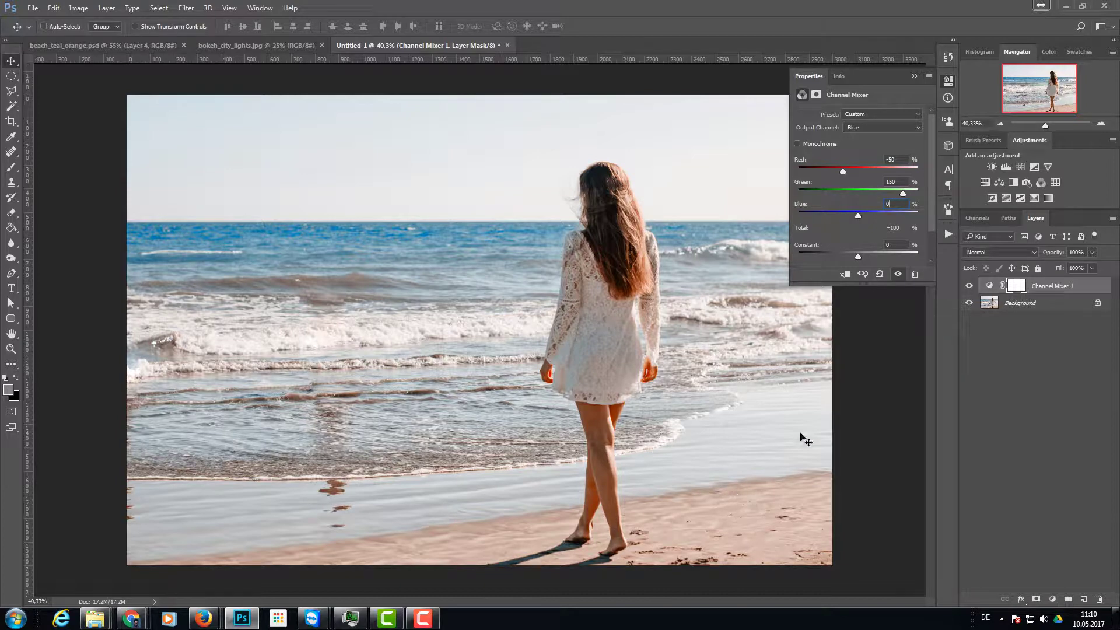
click(948, 81)
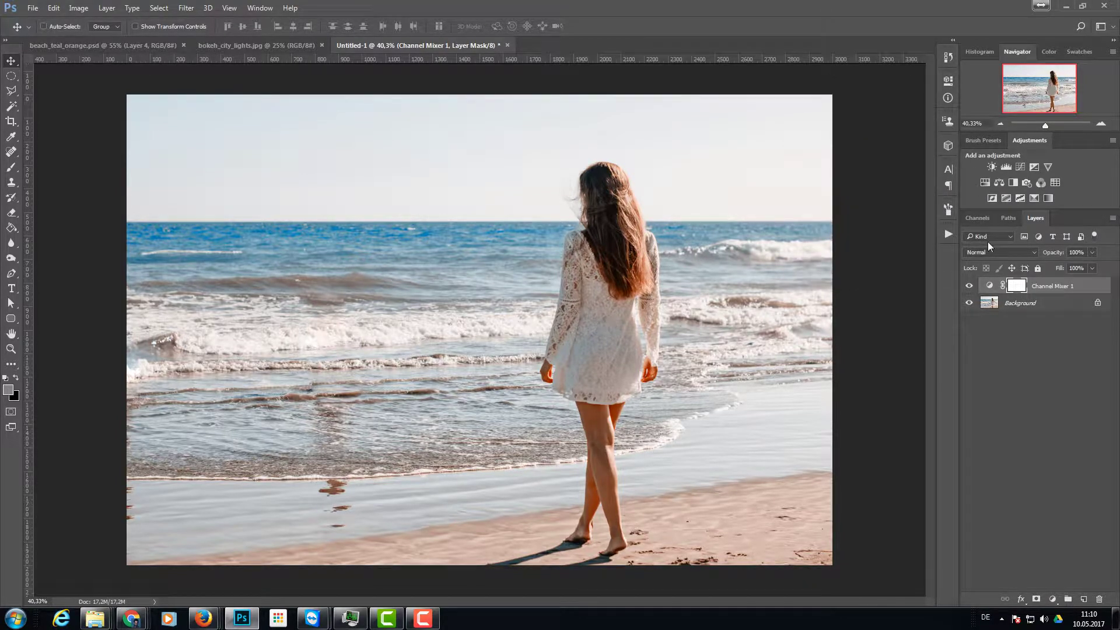
- Add a Gradient fill layer above the Channel Mixer and choose the Violet, Orange gradient preset
click(1053, 599)
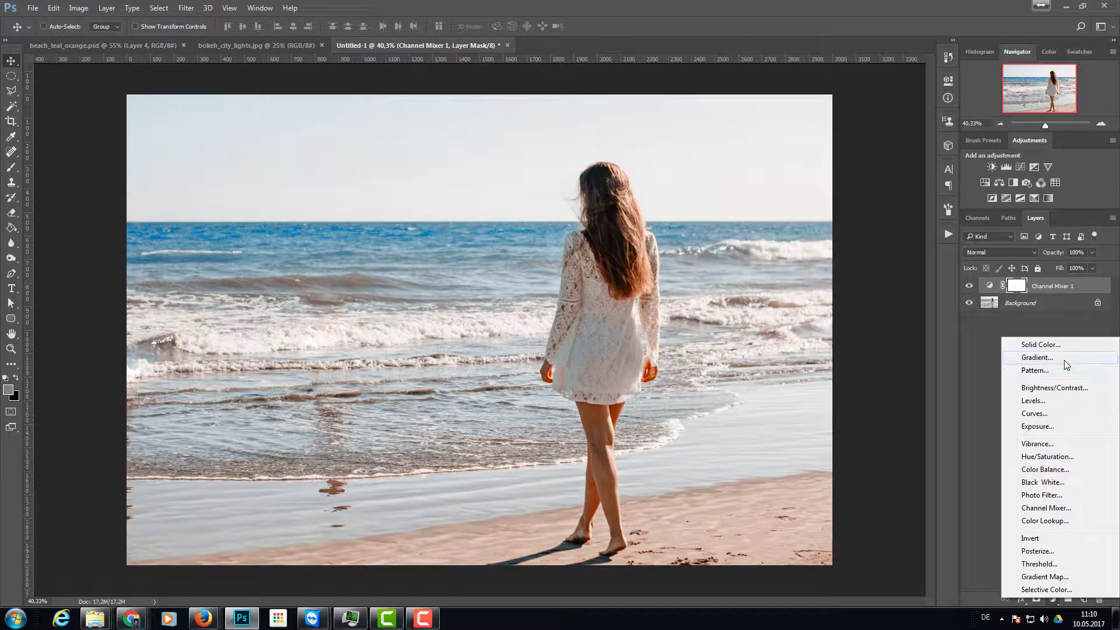
click(1041, 359)
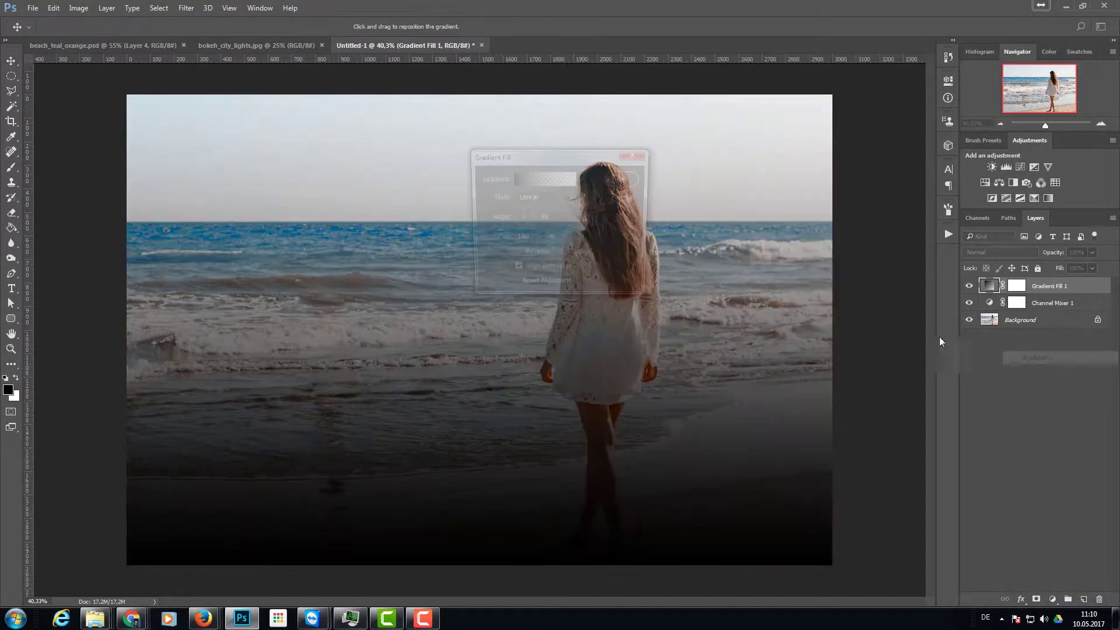
click(542, 180)
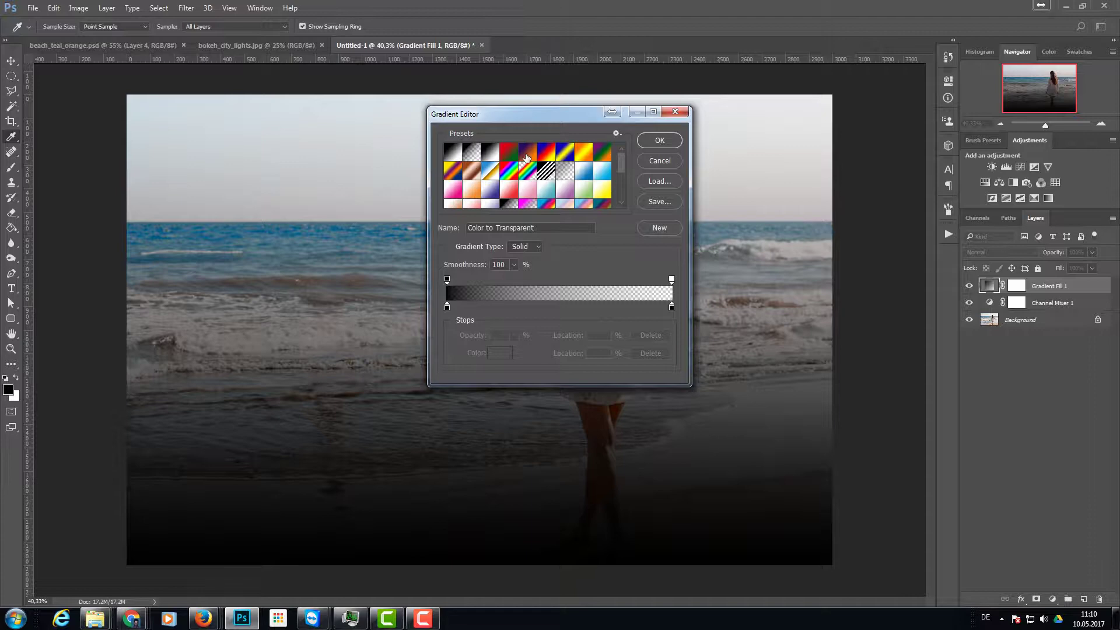
click(526, 155)
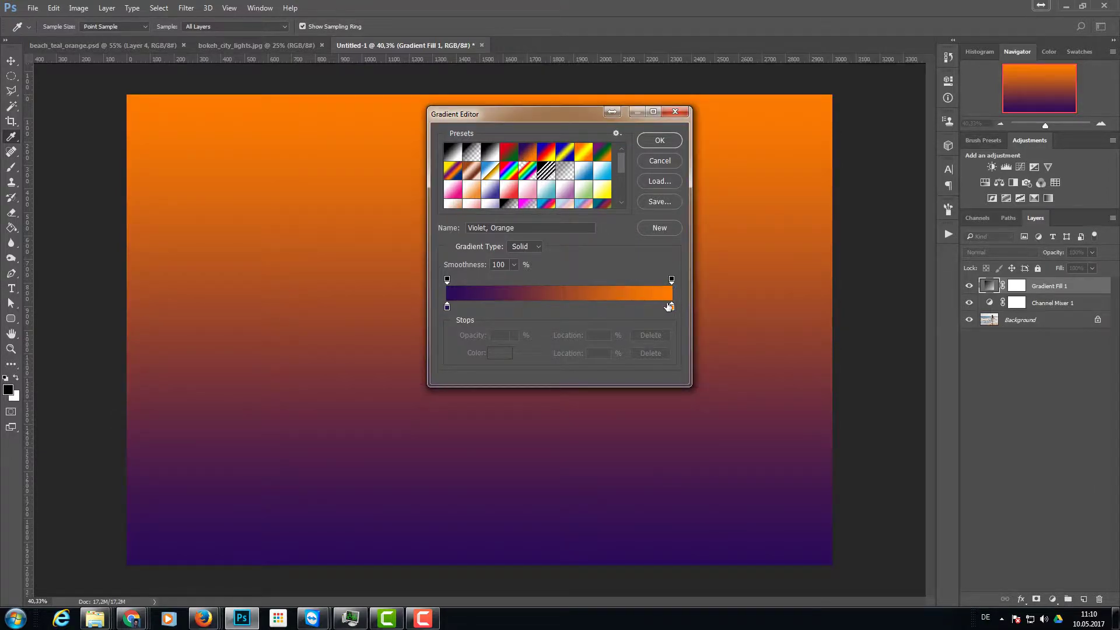
- Recolour the gradient's violet stop to bright blue #0849f0 and set the fill's angle to about -39.81°
click(447, 308)
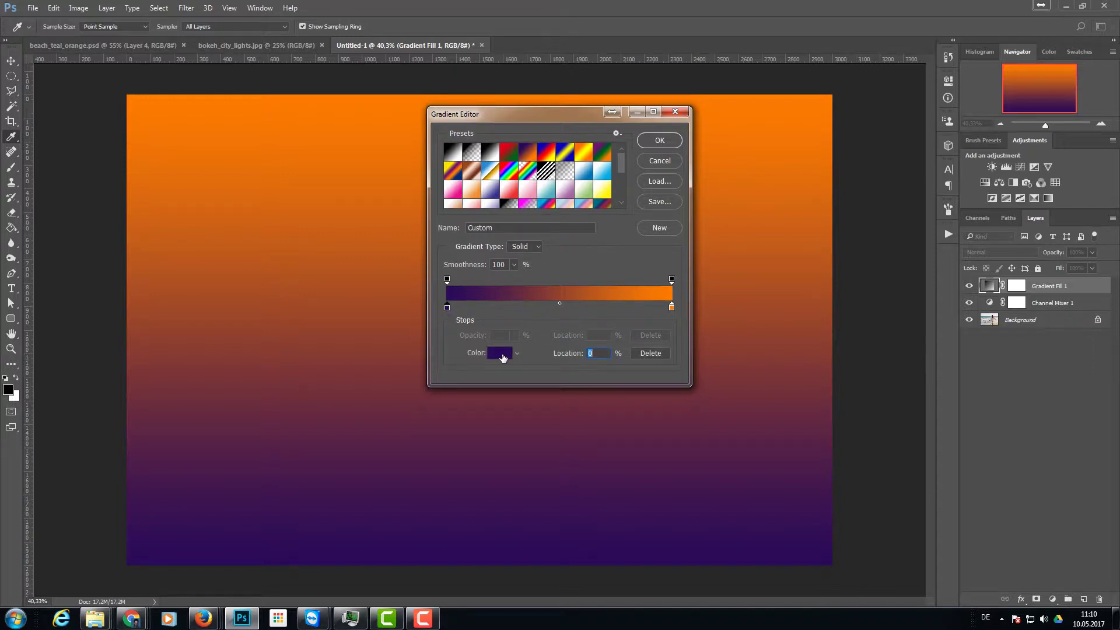
click(500, 354)
drag(817, 270, 815, 285)
drag(787, 243, 791, 237)
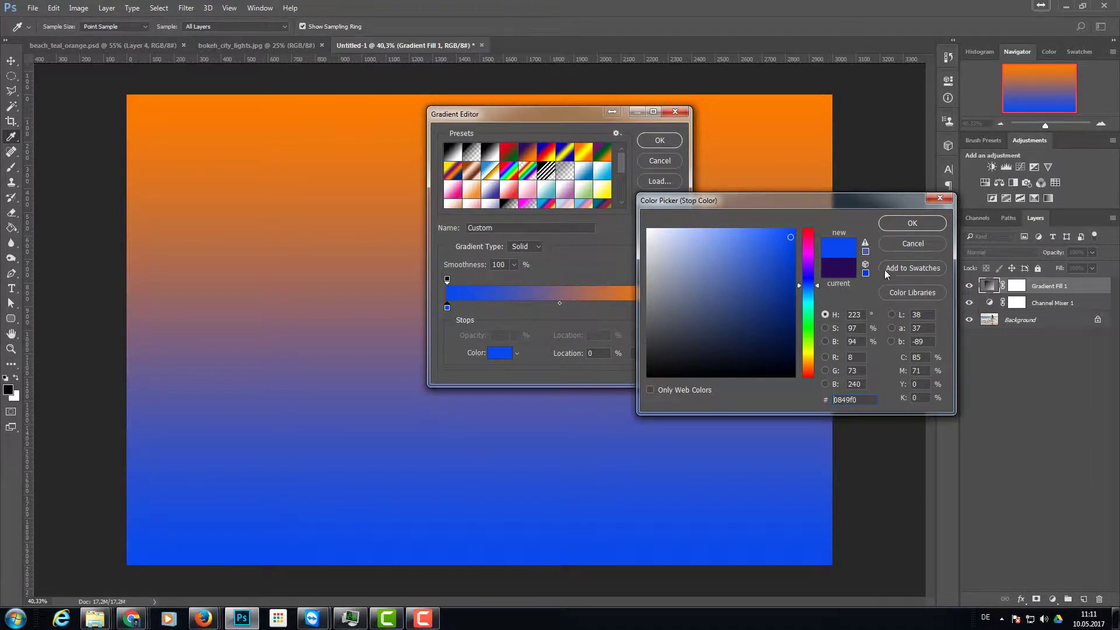
click(914, 224)
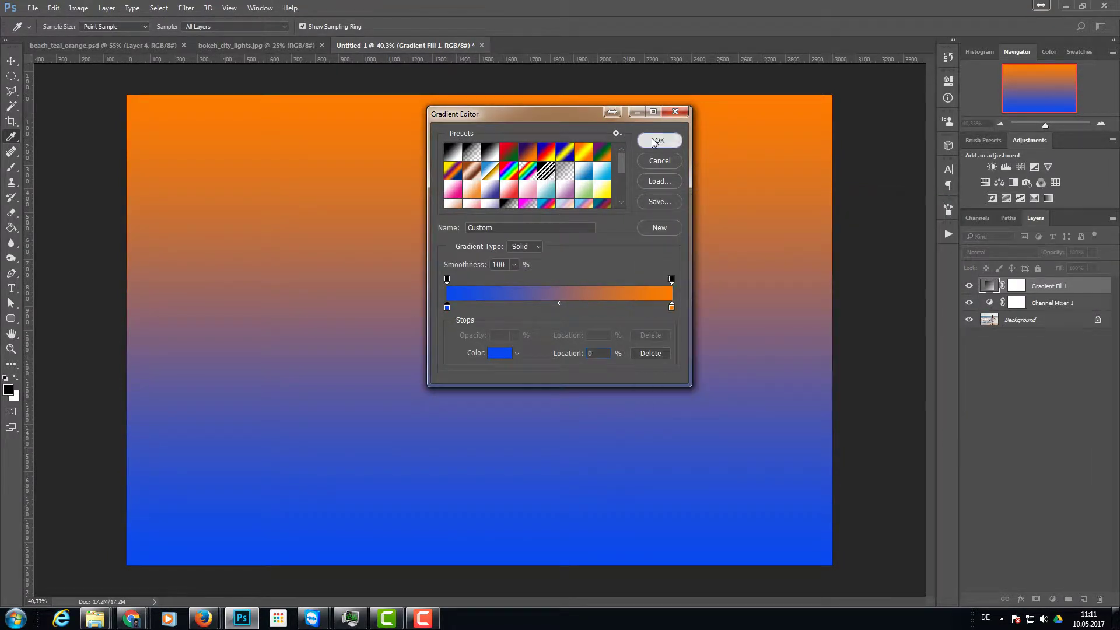
click(659, 140)
drag(533, 217, 528, 224)
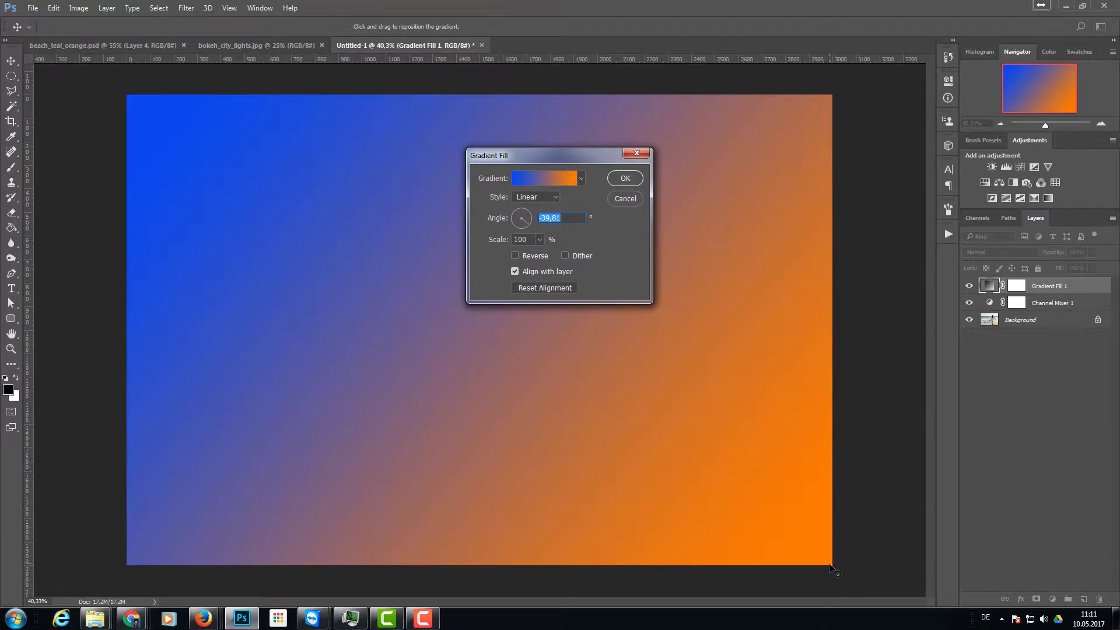
click(625, 177)
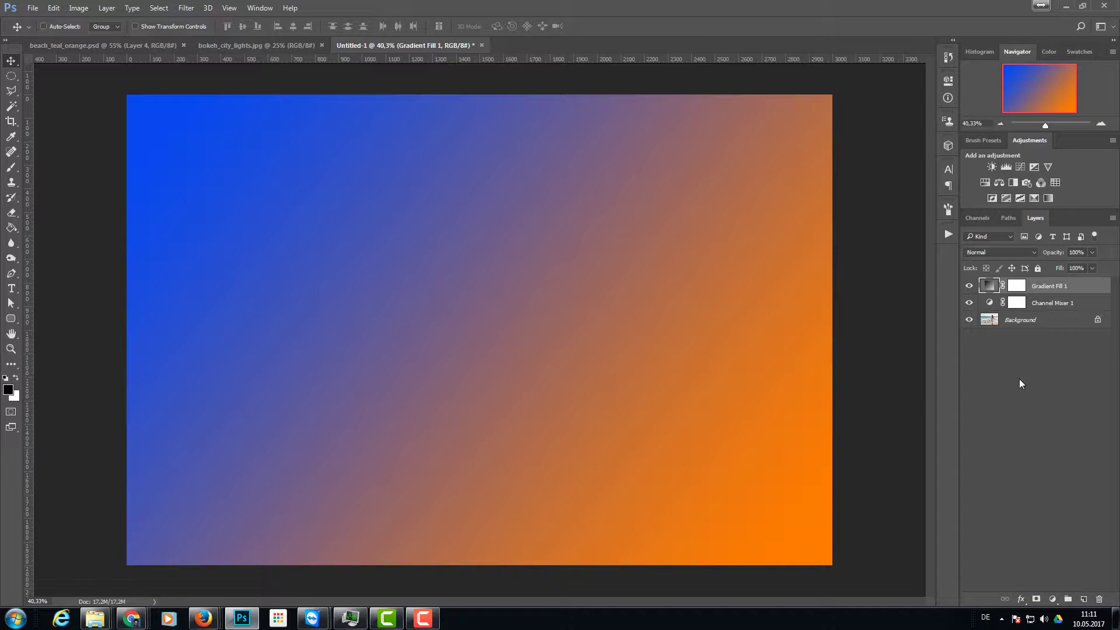
- Blend the gradient fill layer with Soft Light at 25% opacity and compare the image with and without it
click(1012, 252)
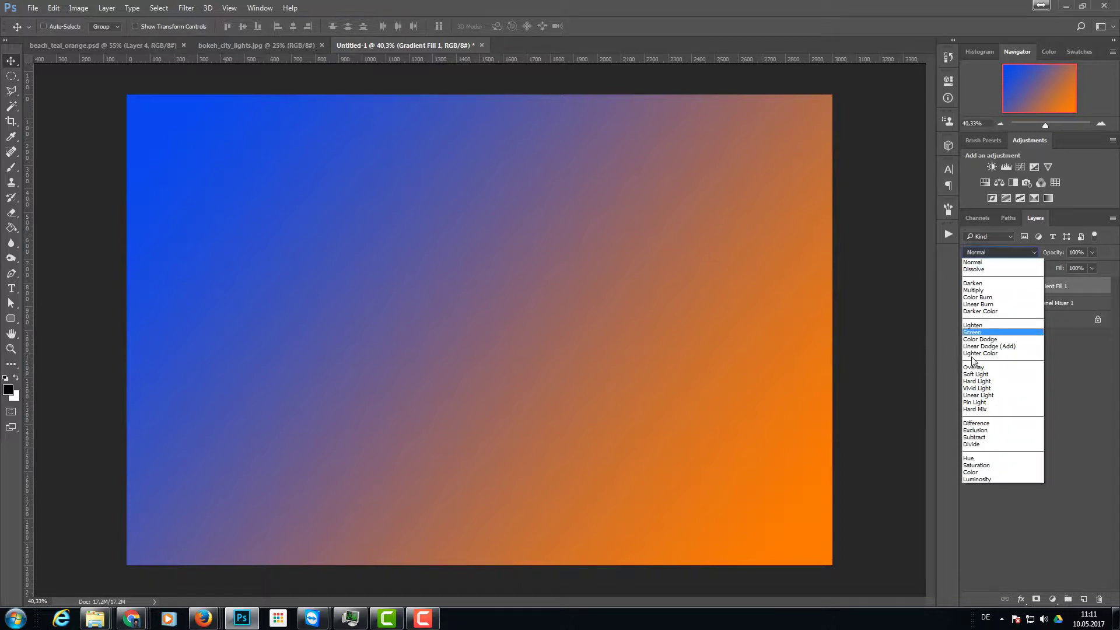
click(975, 374)
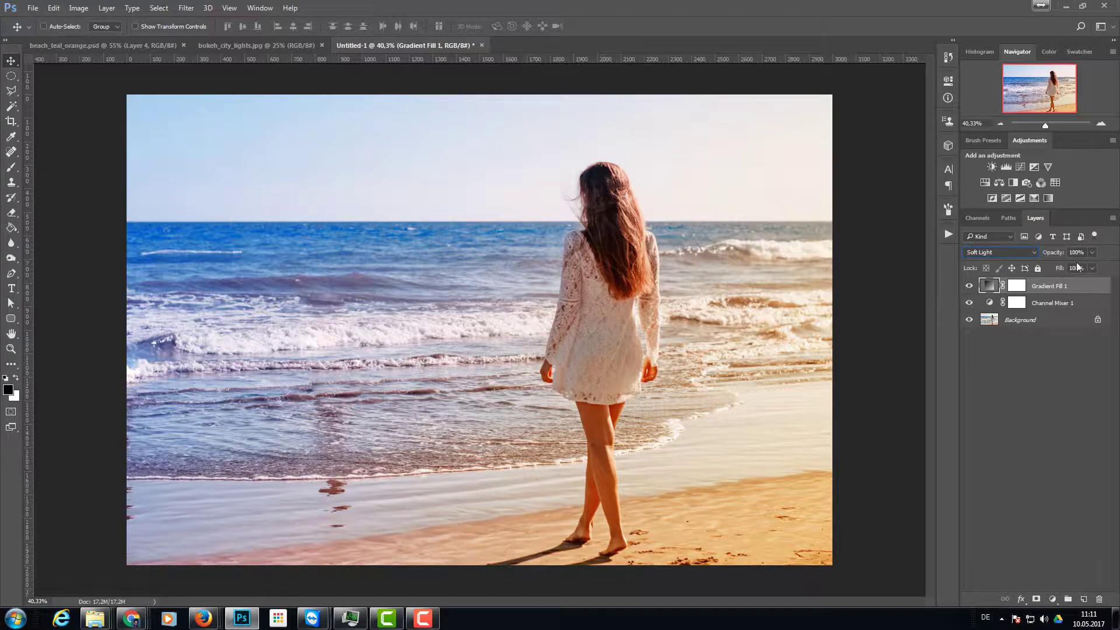
drag(1093, 254, 1051, 268)
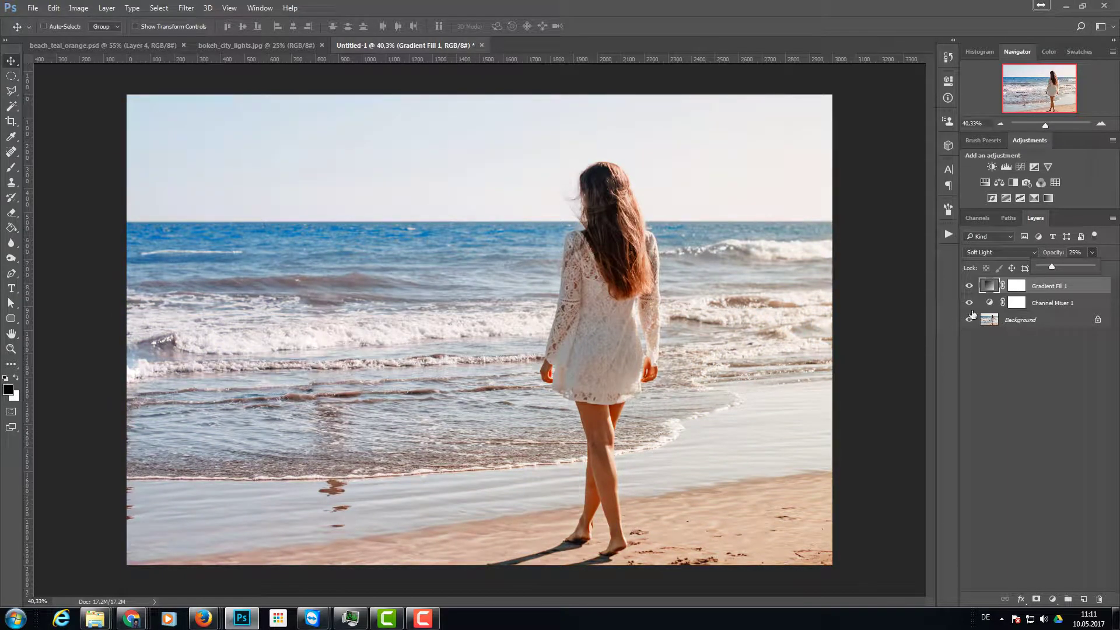
click(969, 287)
click(969, 287)
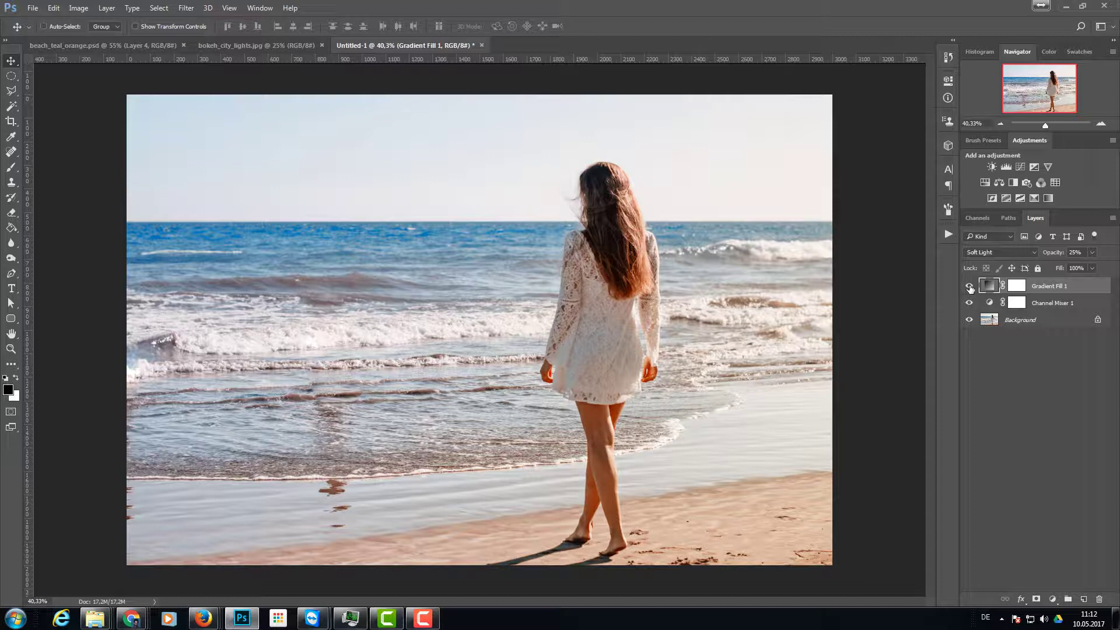
- Add a Levels adjustment layer and lower the RGB white input level to about 244
click(1007, 166)
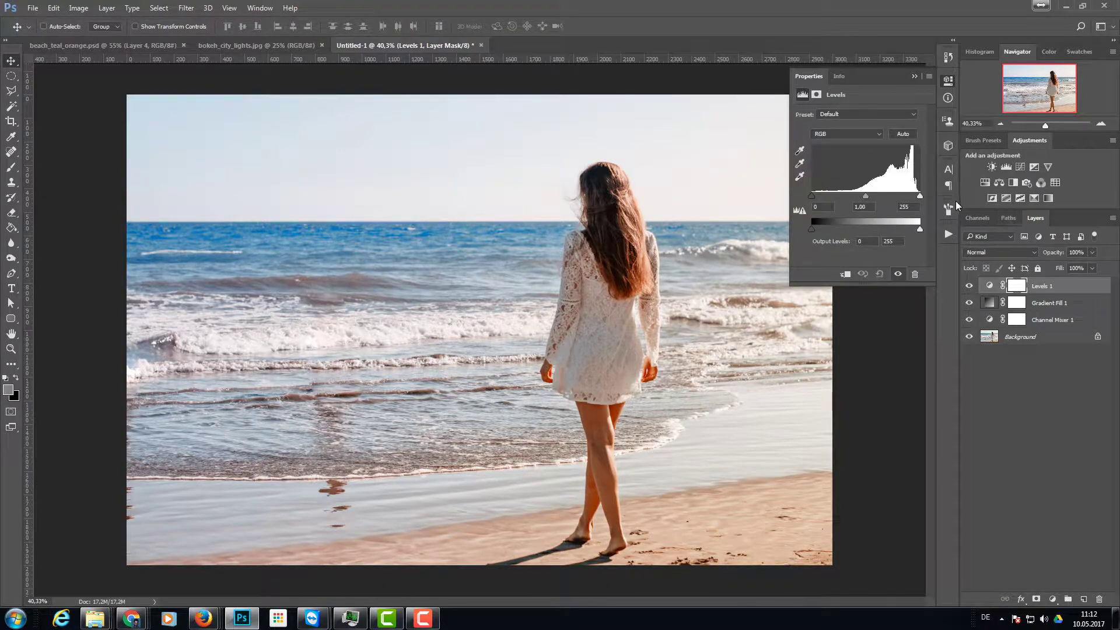
drag(920, 195, 916, 199)
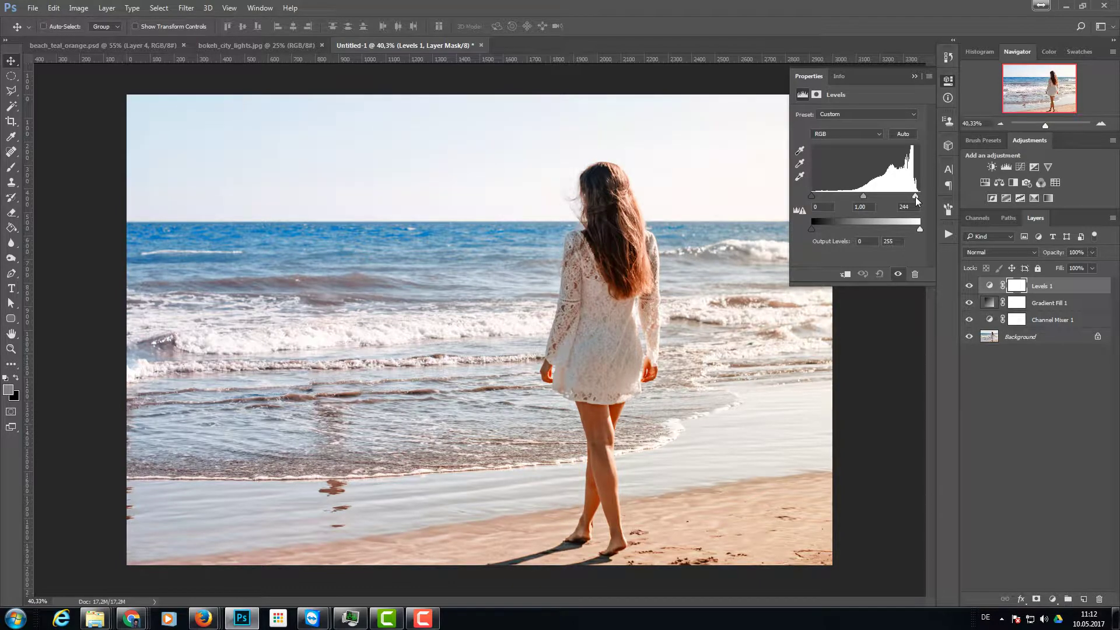
drag(916, 197, 916, 197)
click(949, 80)
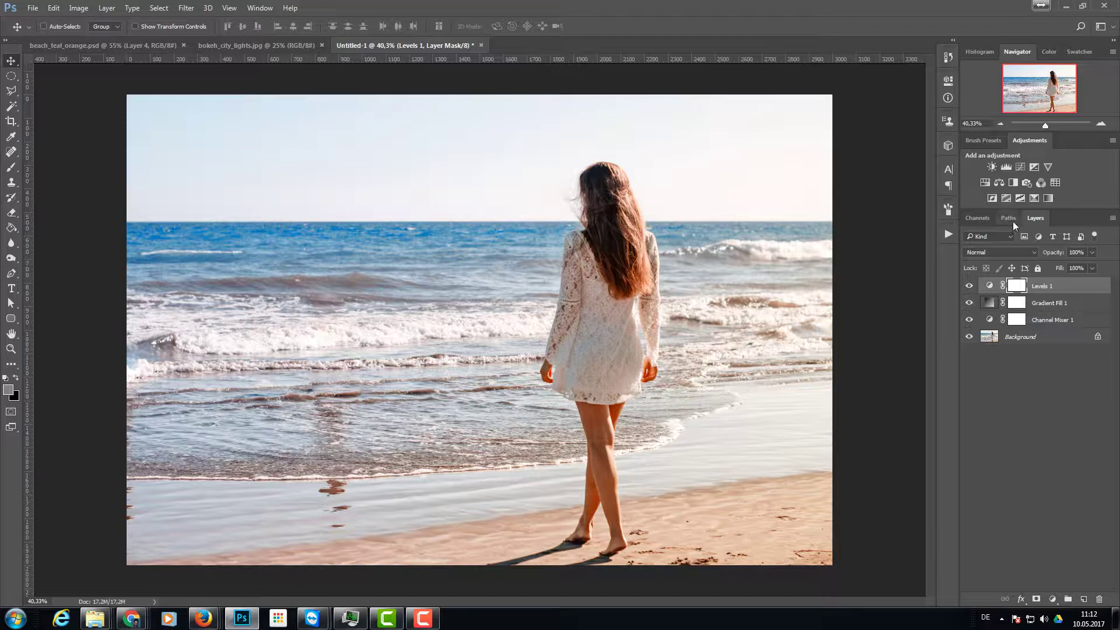
- Add a Curves adjustment layer and raise the Red curve's midpoint slightly, to input 120 and output 127
click(1021, 166)
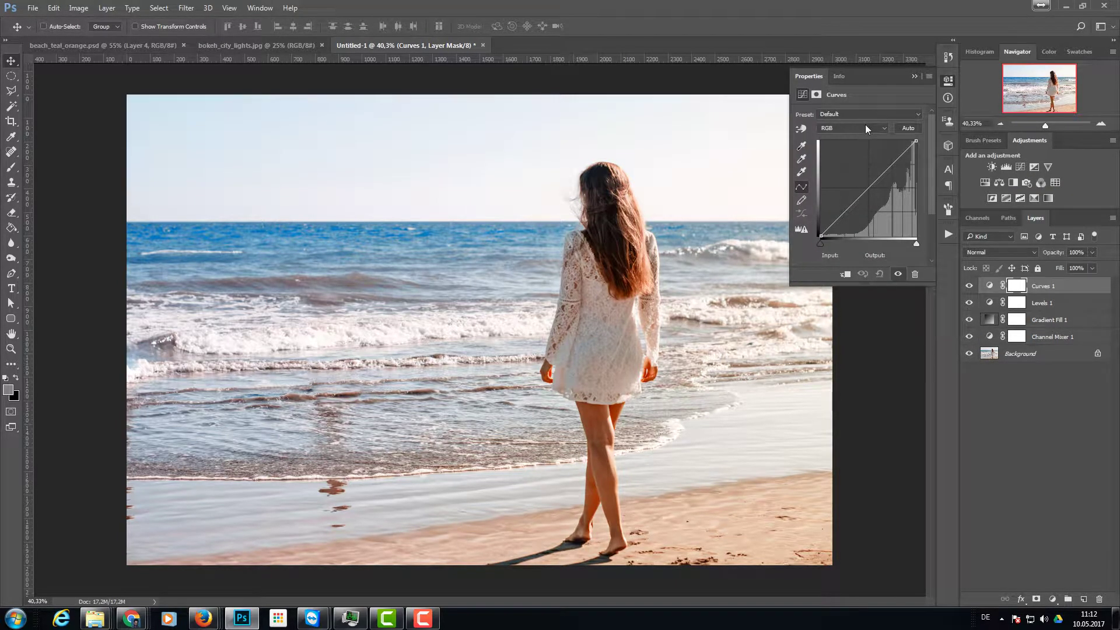
click(866, 126)
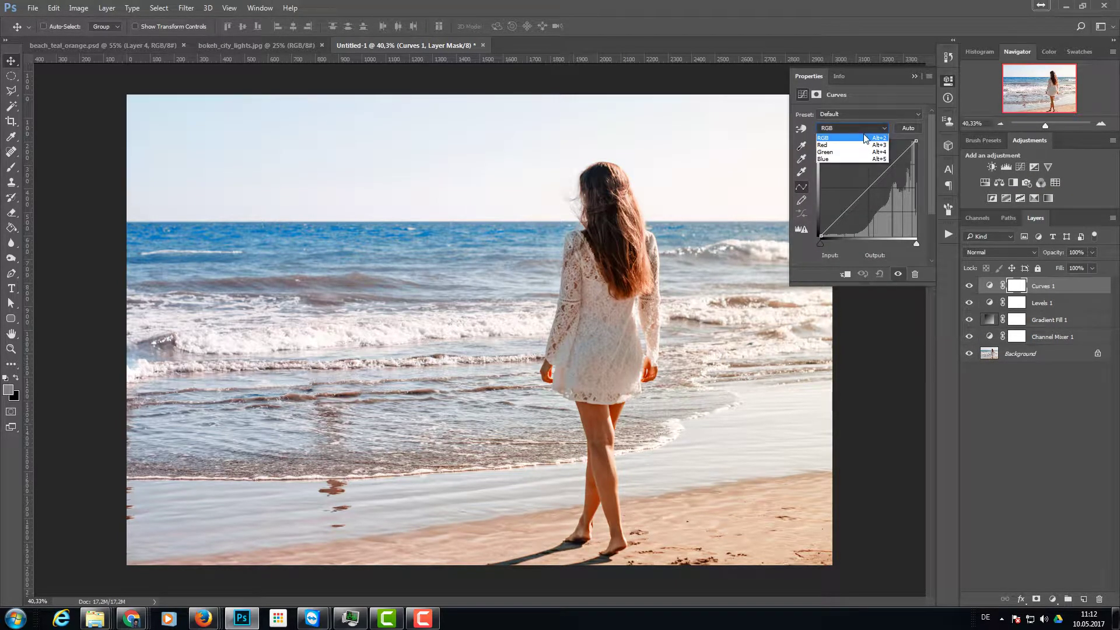
click(866, 145)
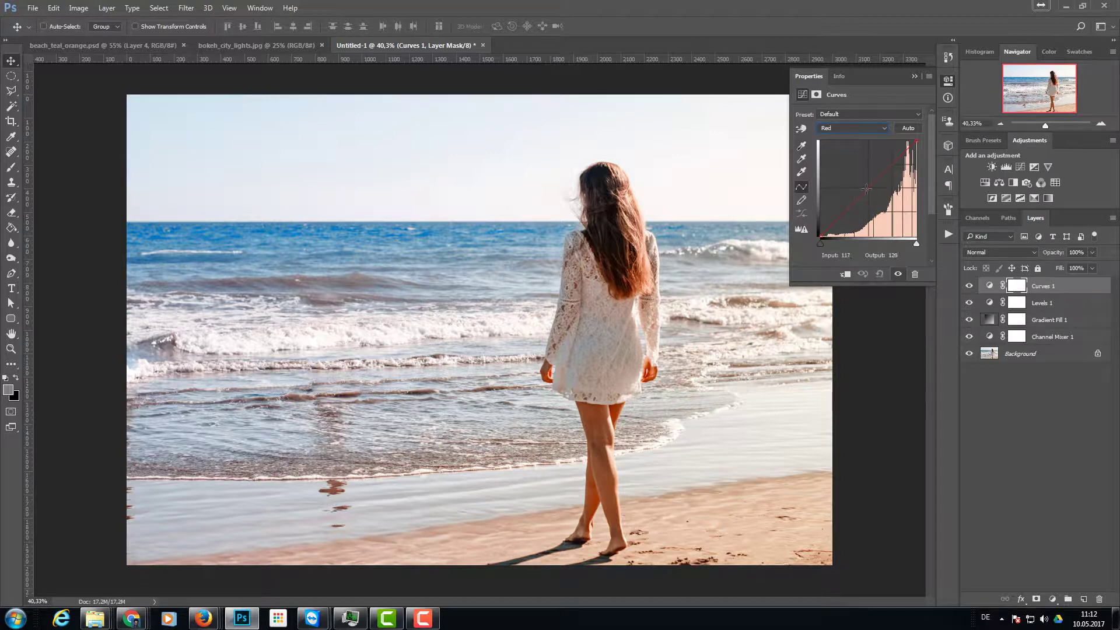
click(867, 188)
drag(866, 188, 866, 188)
- Raise the midpoint of the Green curve slightly, to input 125 and output 134
click(851, 127)
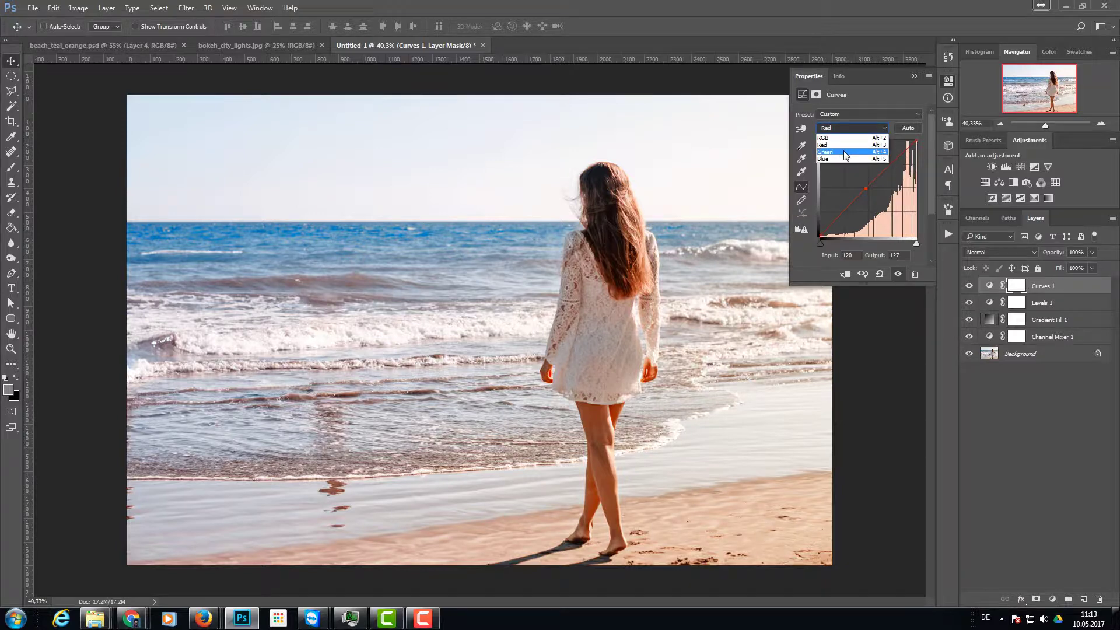
click(846, 153)
click(868, 186)
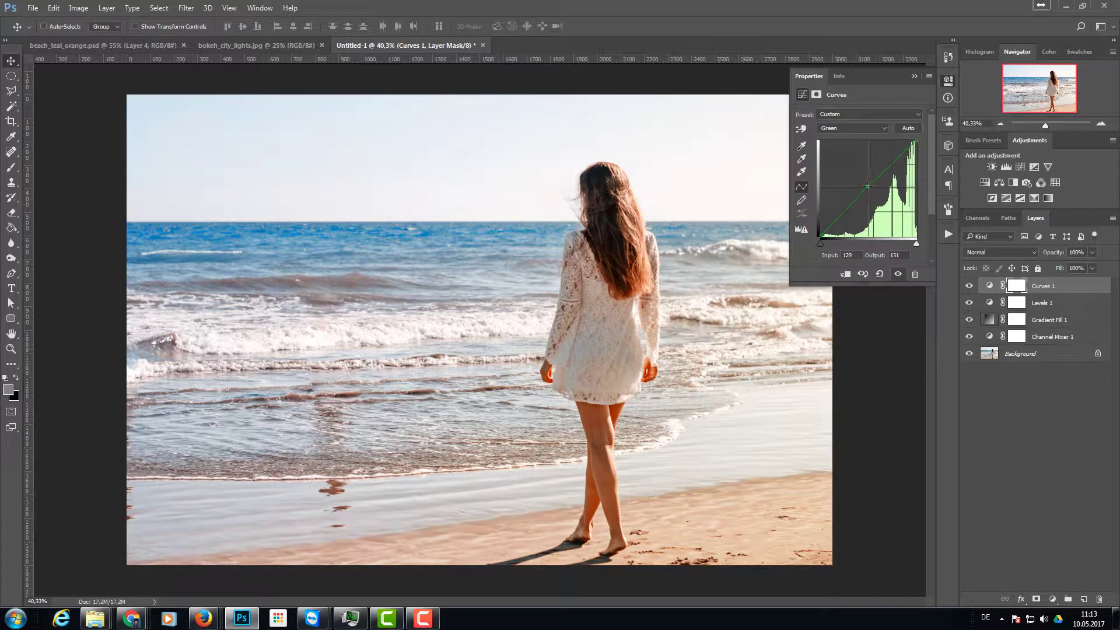
drag(868, 186, 868, 186)
- Add a point in the shadows of the Blue curve and lower it slightly to warm the image
click(877, 128)
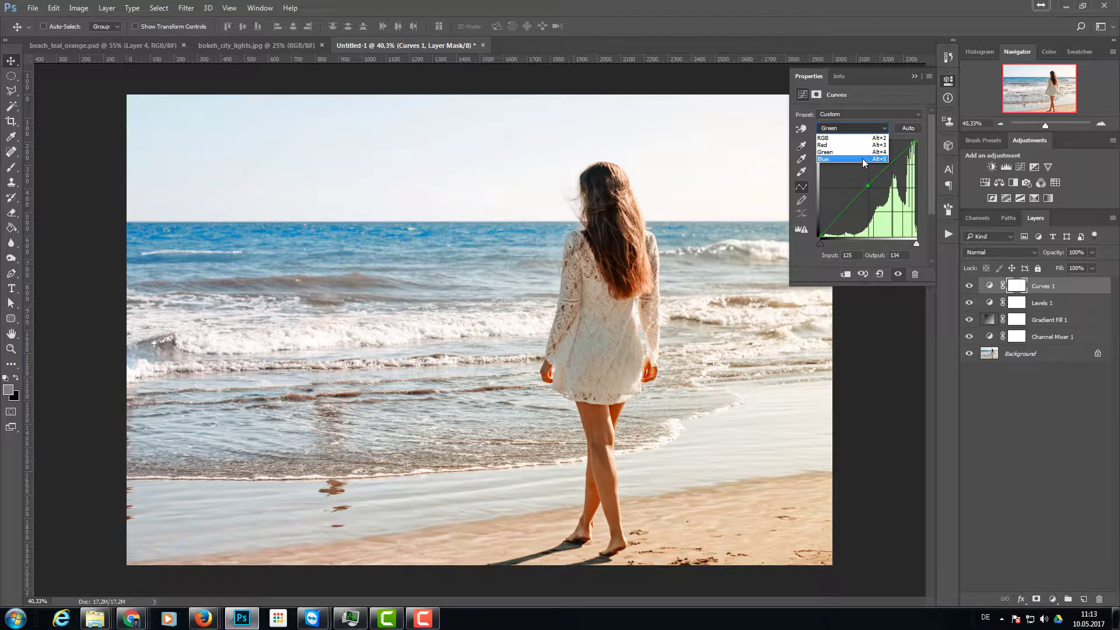
click(862, 158)
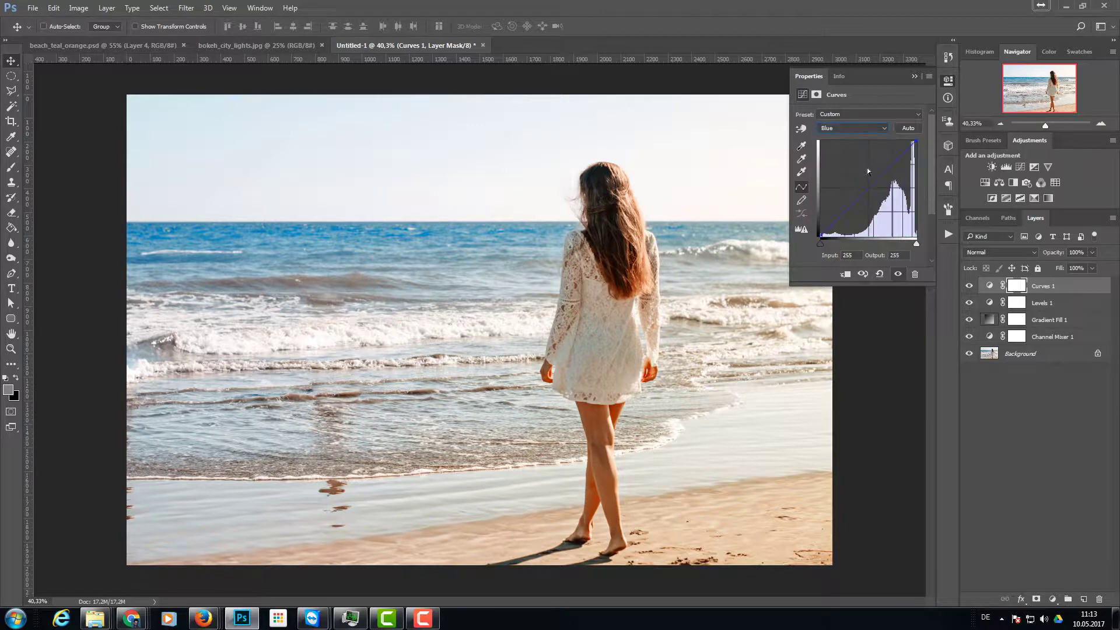
click(839, 222)
drag(839, 222, 838, 222)
click(948, 80)
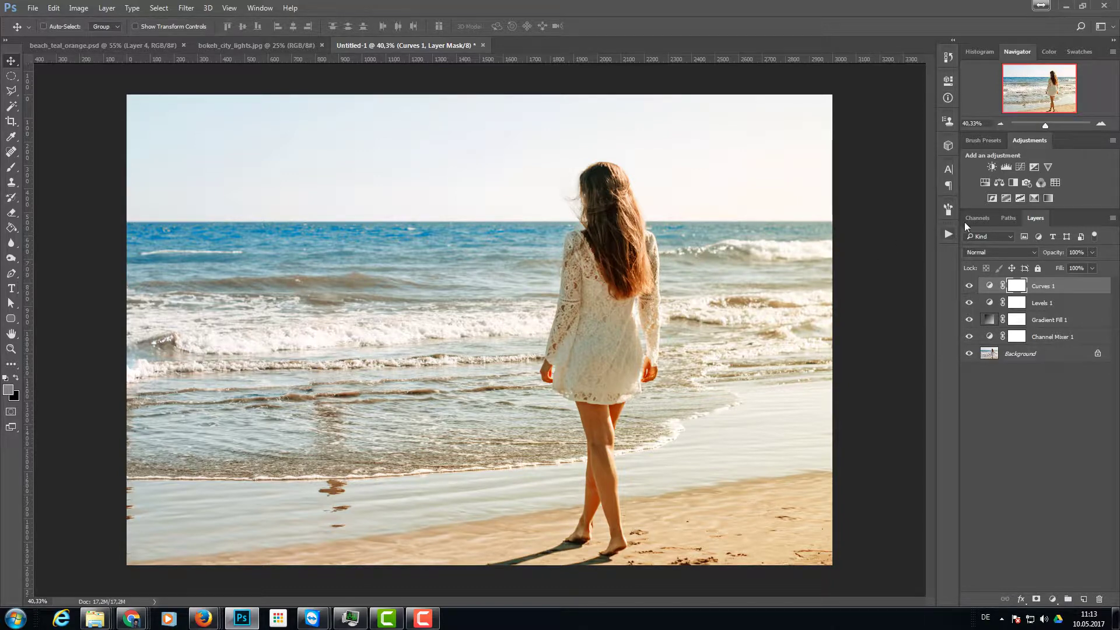
- Add a reversed black-to-white Gradient Map adjustment layer and set its blend mode to Soft Light
click(1048, 199)
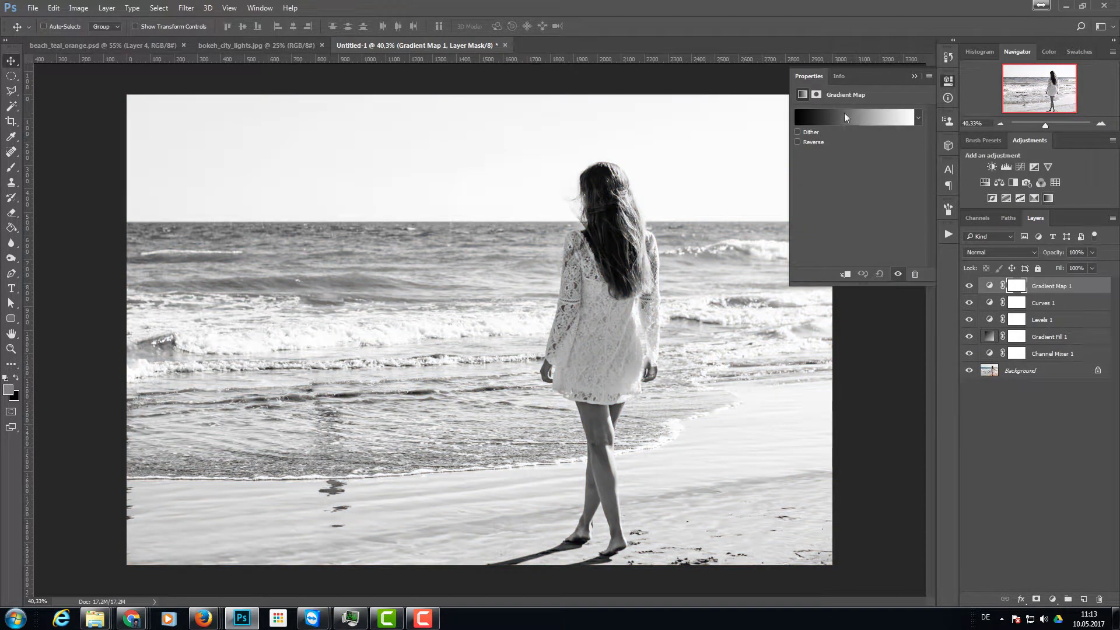
click(798, 142)
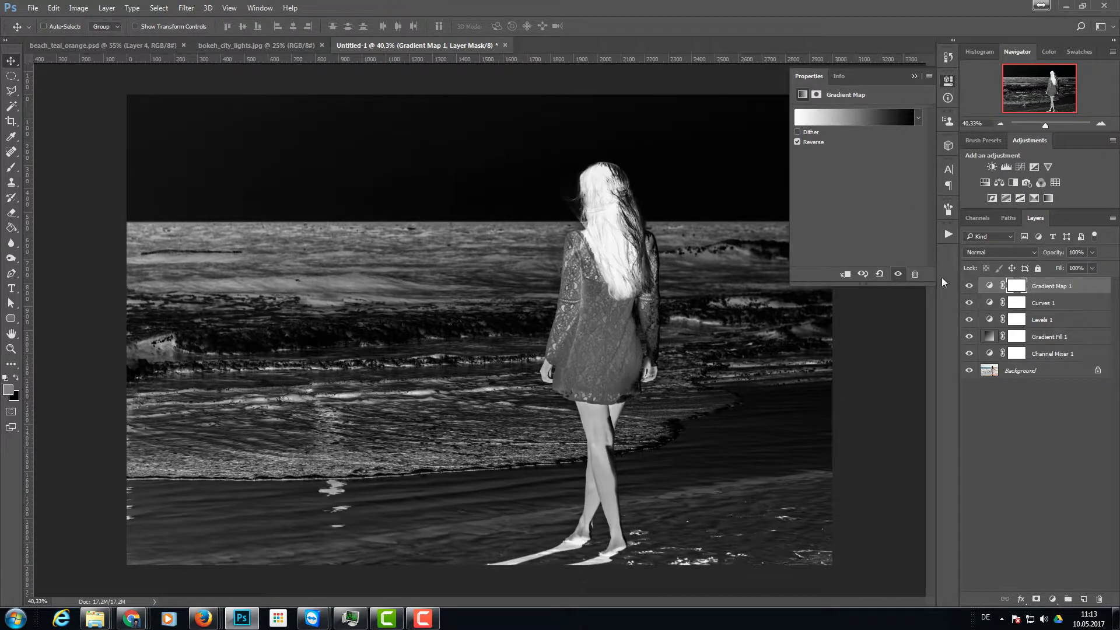
click(1006, 250)
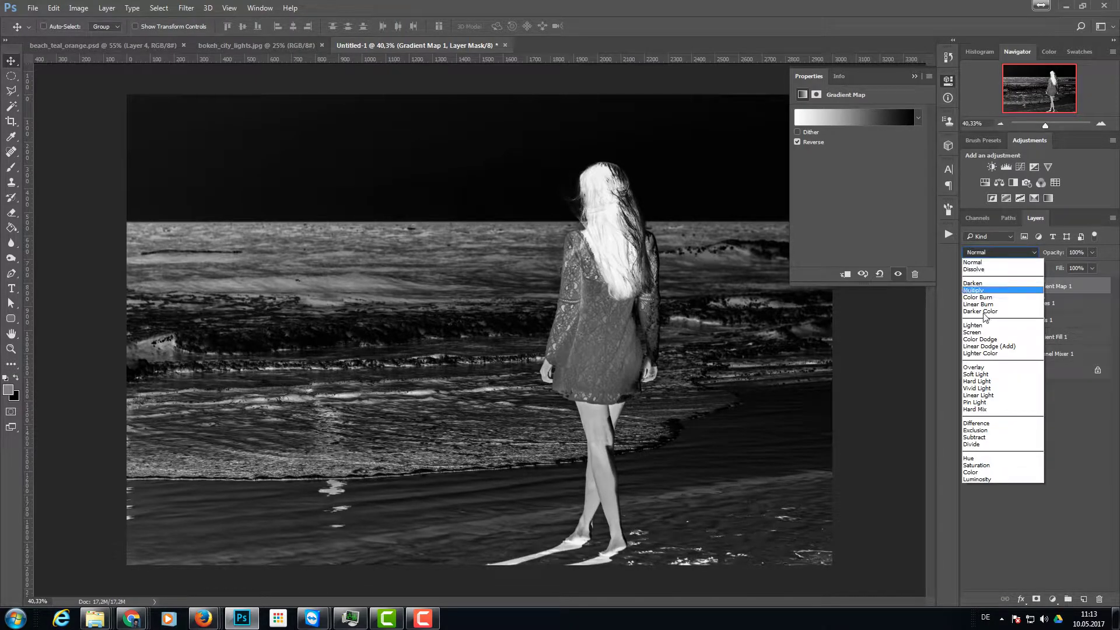
click(990, 375)
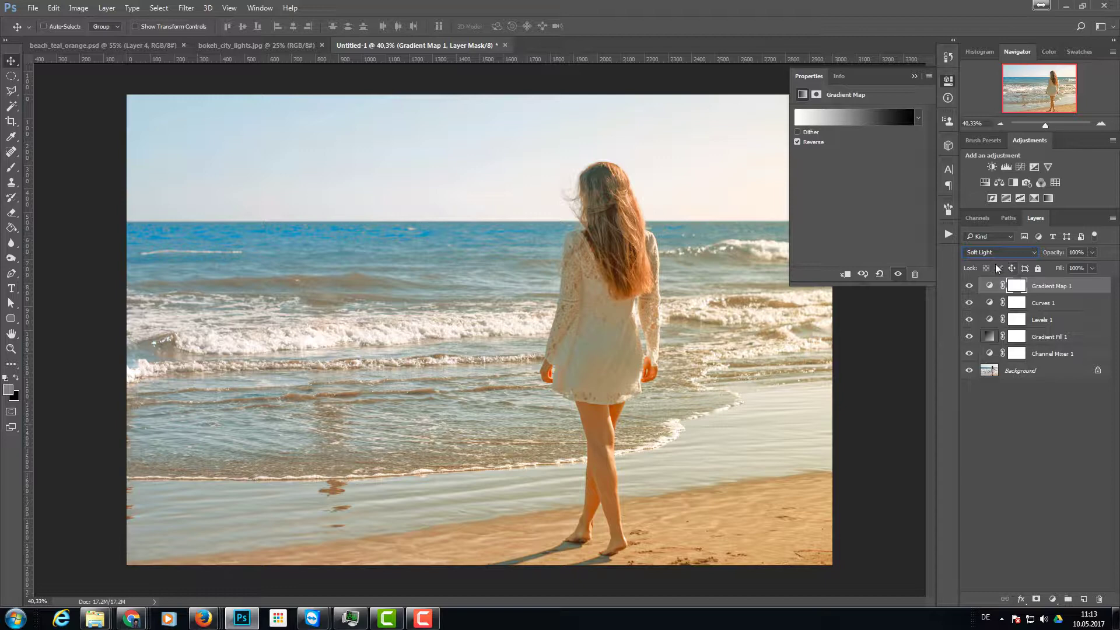
- Lower the Gradient Map layer's opacity to 22% and toggle its visibility to compare the image with and without it
click(1092, 252)
drag(1048, 264, 1048, 265)
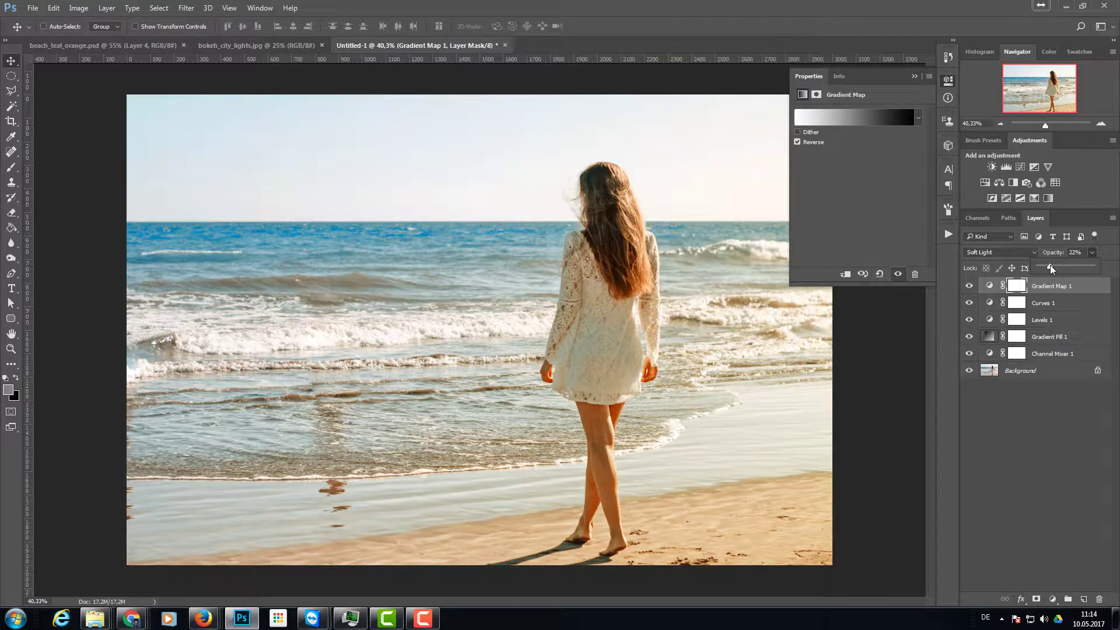
click(970, 286)
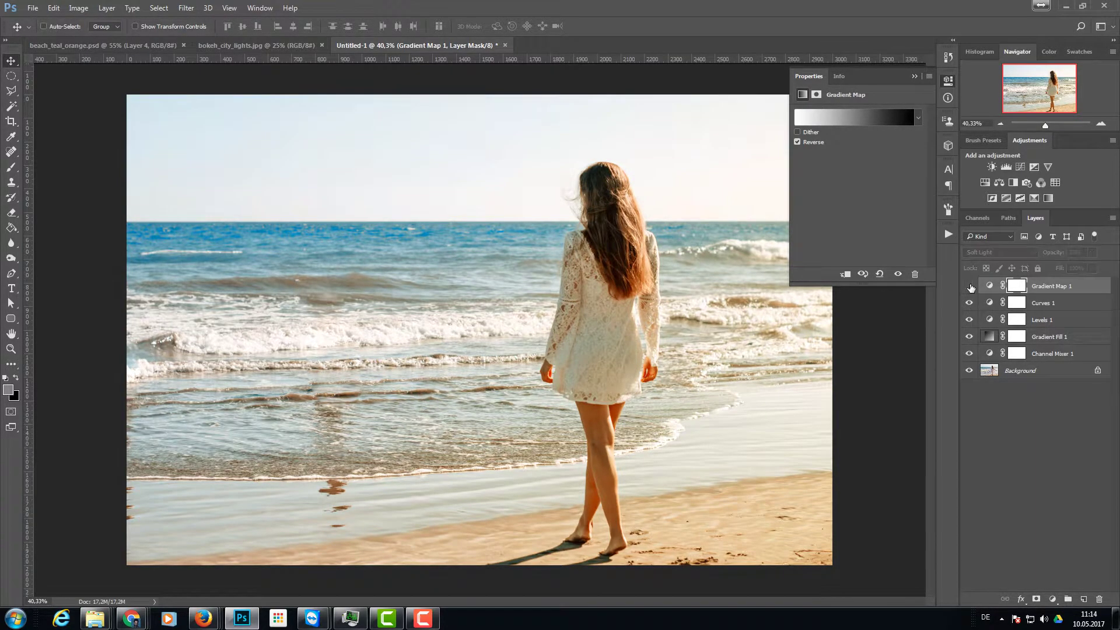
click(969, 286)
click(970, 286)
click(970, 286)
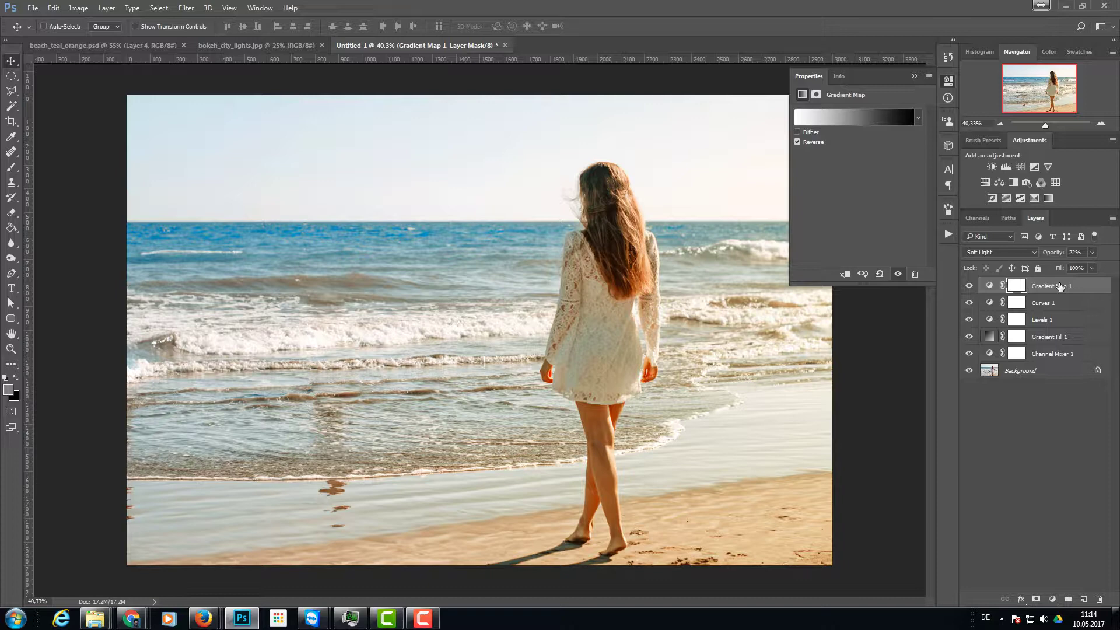
- Stamp all visible layers into a new top layer and apply a High Pass filter to it with a radius of about 1.6 pixels
key(ctrl)
key(ctrl+shift+alt+e)
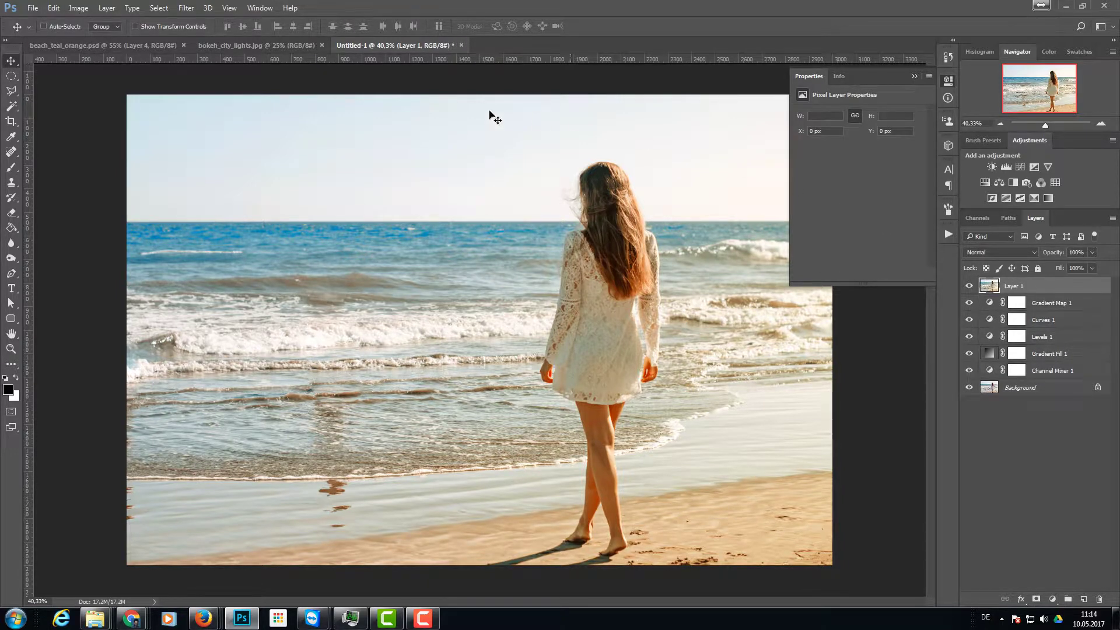
click(186, 8)
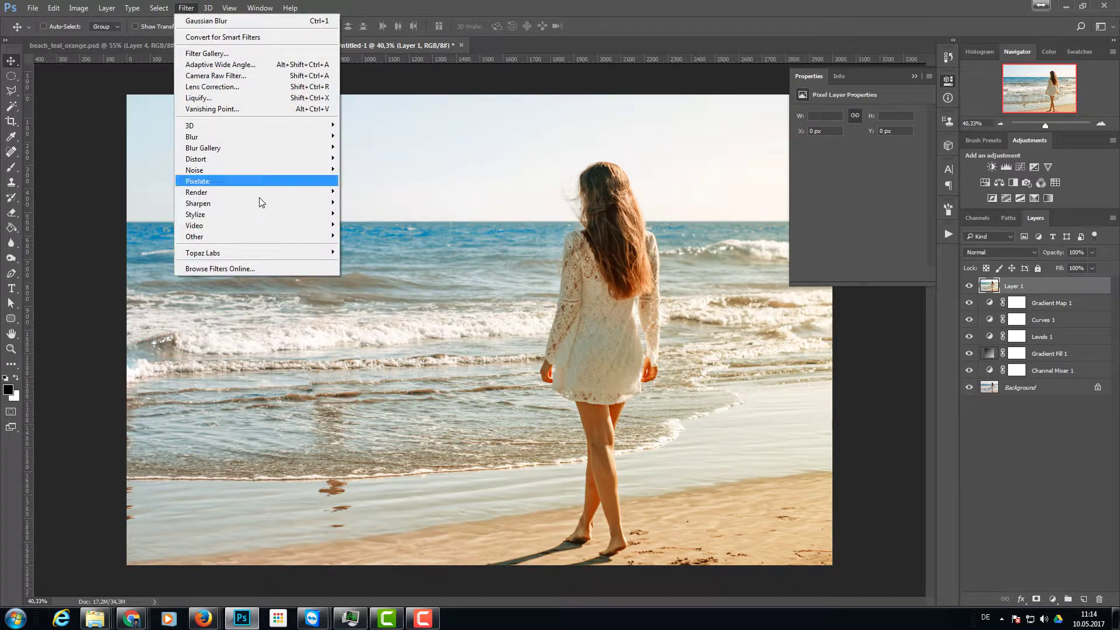
mouse_move(264, 236)
click(380, 248)
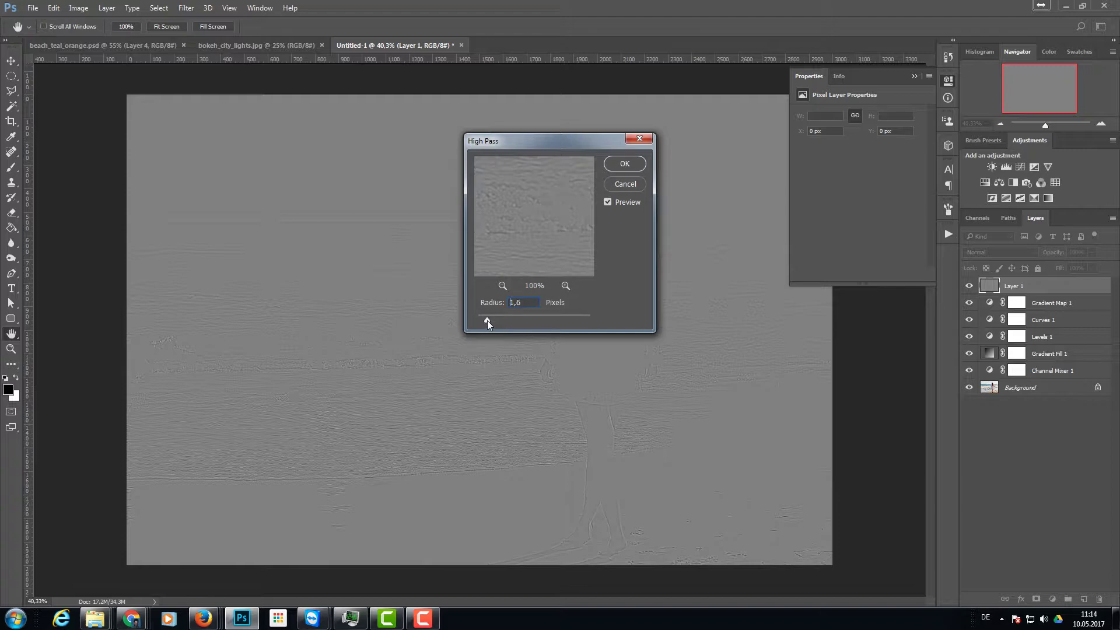
drag(489, 320, 488, 319)
click(623, 165)
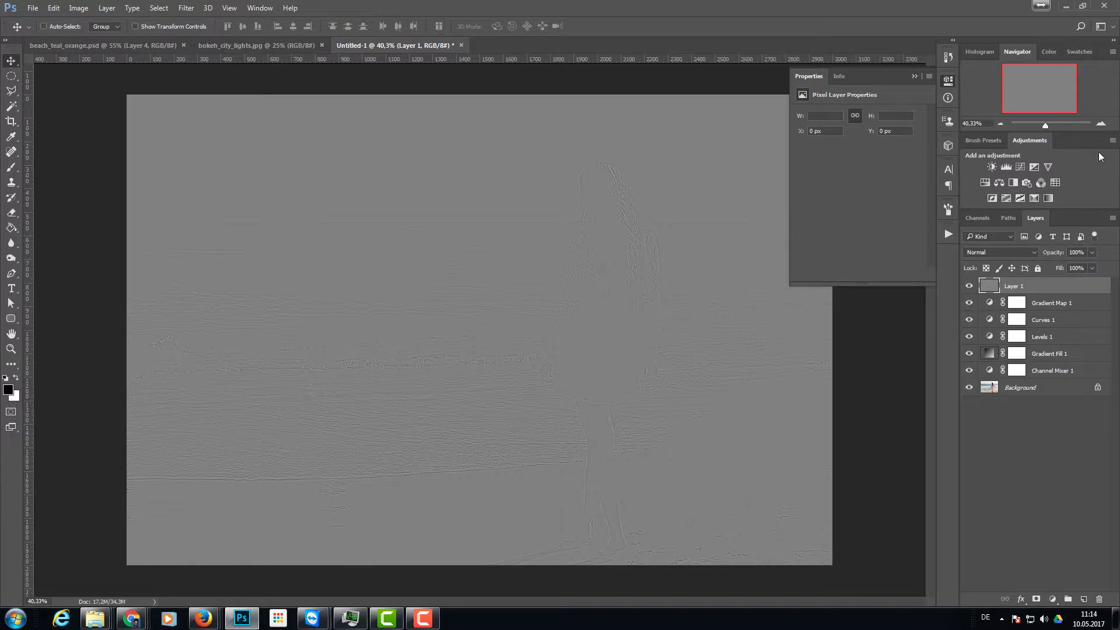
- Set the High Pass layer's blend mode to Soft Light and collapse the layer properties
click(1036, 251)
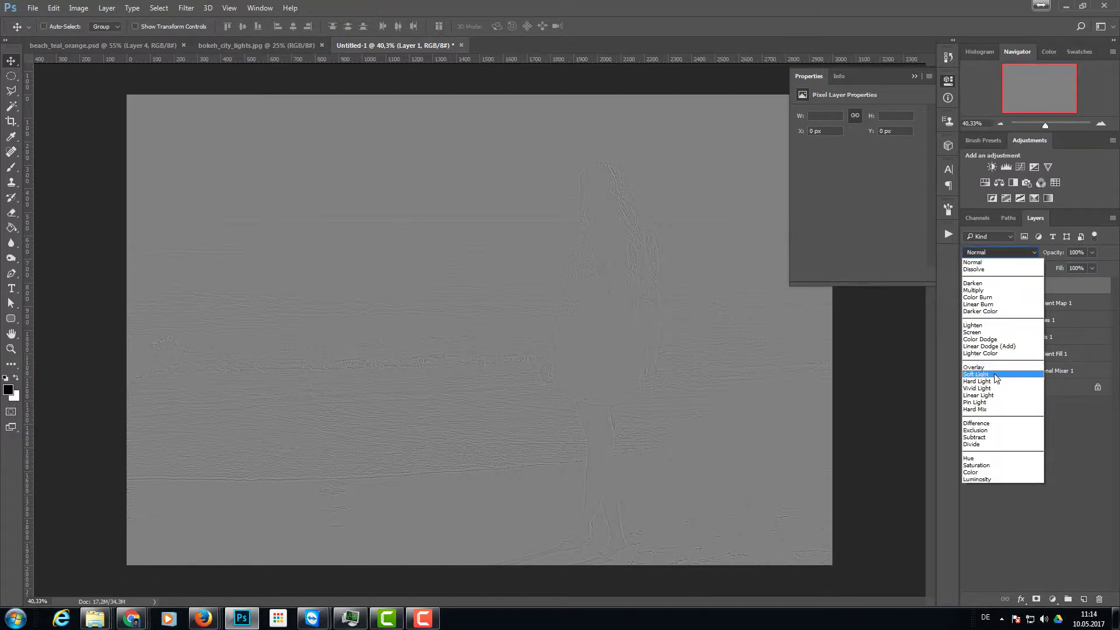
click(996, 375)
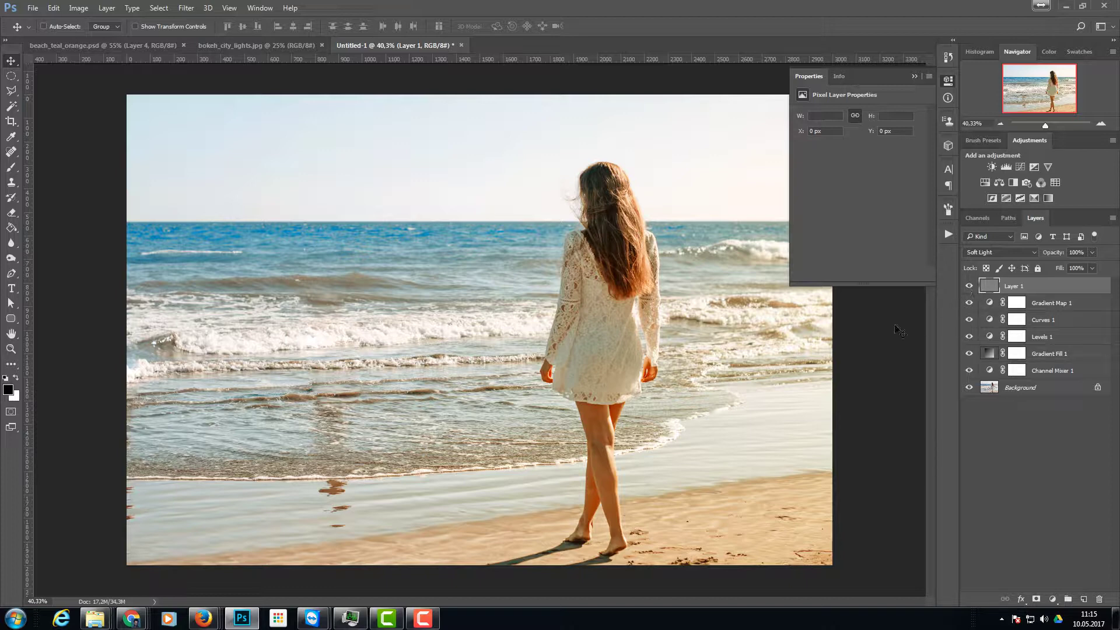
click(950, 83)
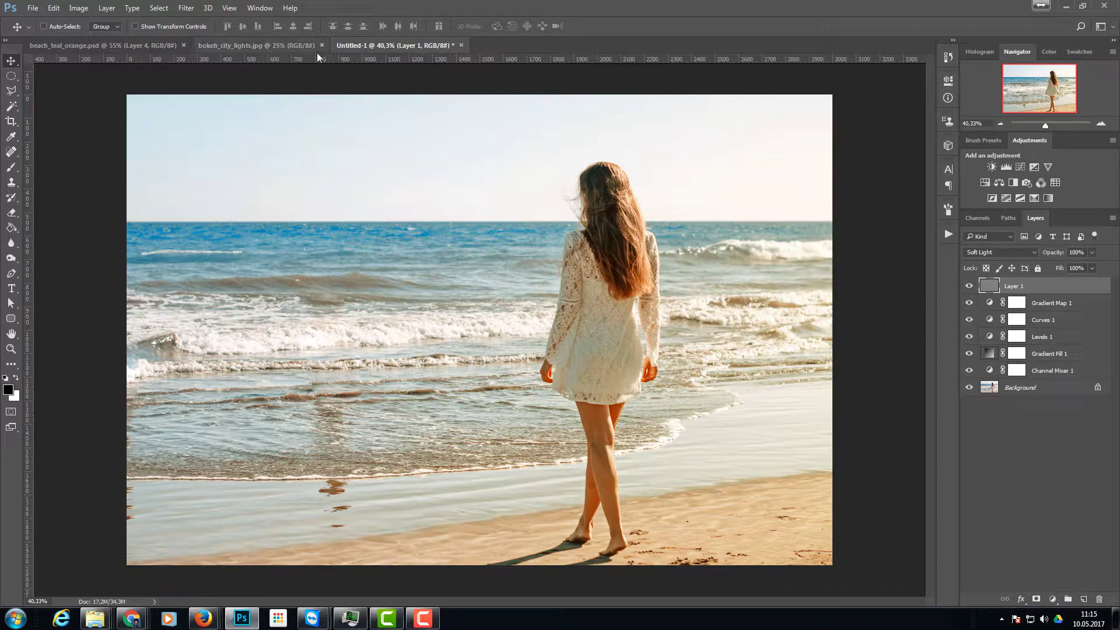
- Review the bokeh effect in beach_teal_orange.psd and copy the bokeh_city_lights.jpg image into the untitled beach document as a new top layer
click(100, 46)
scroll(776, 334, down, 5)
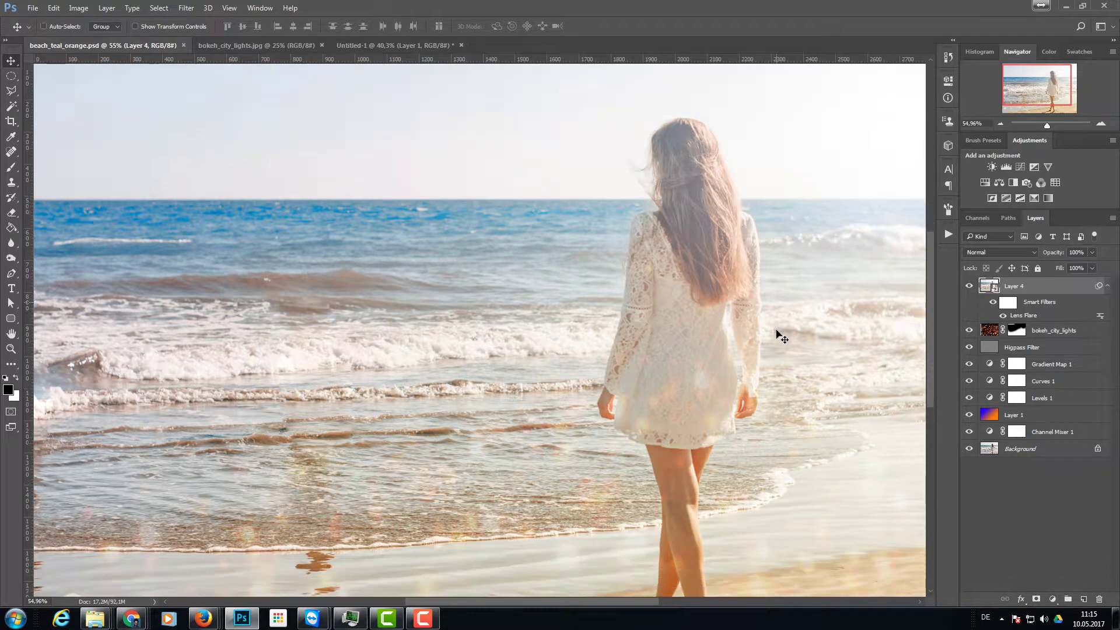
scroll(776, 335, down, 2)
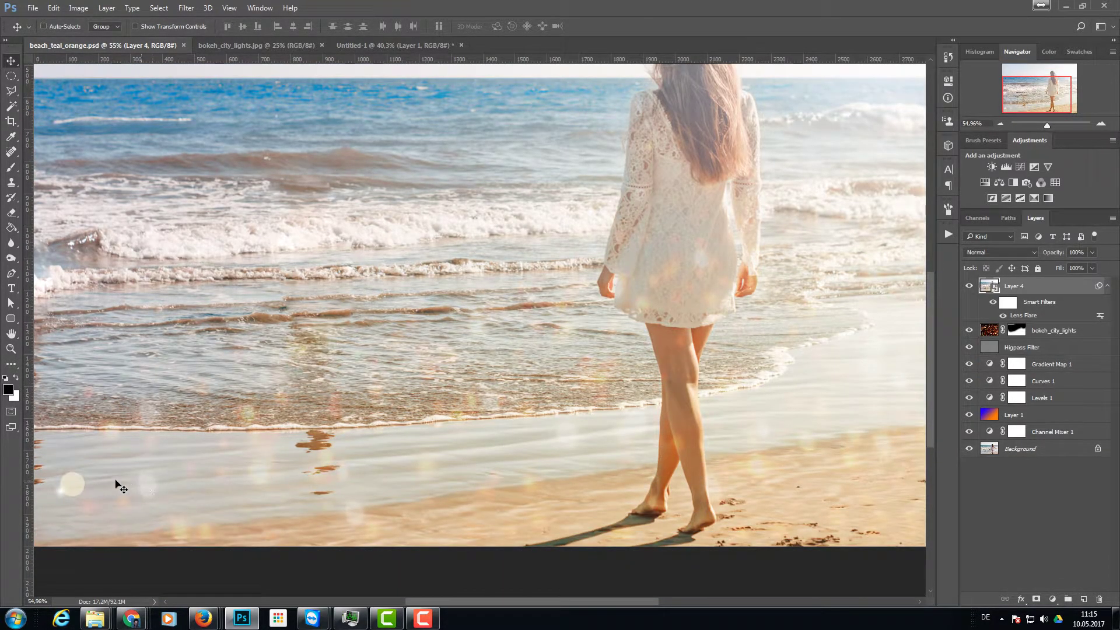
scroll(730, 325, up, 3)
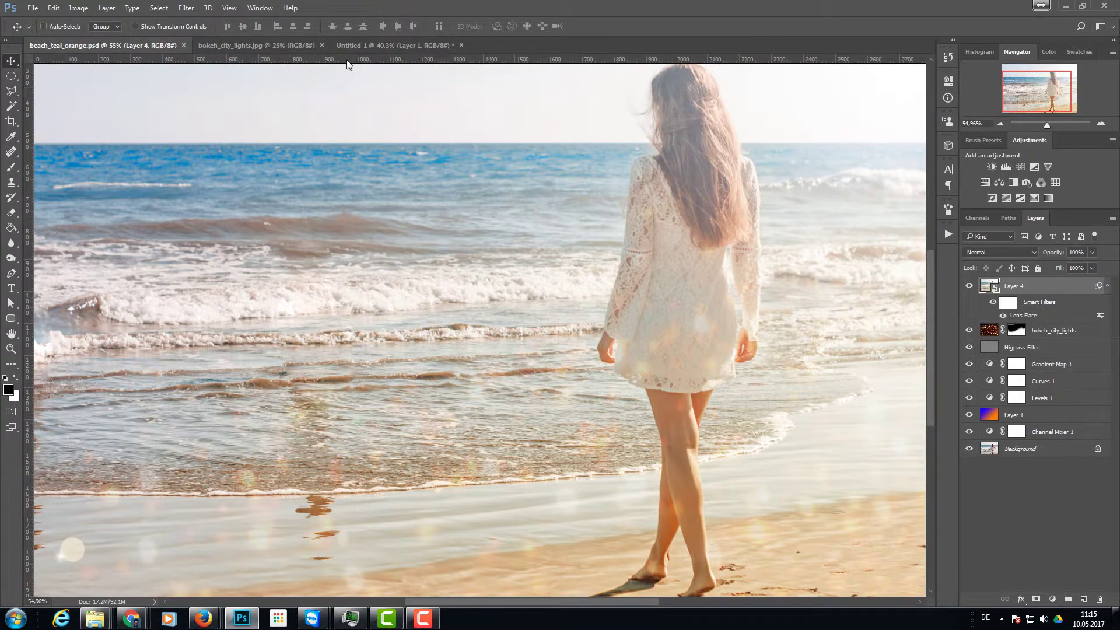
click(350, 45)
click(274, 46)
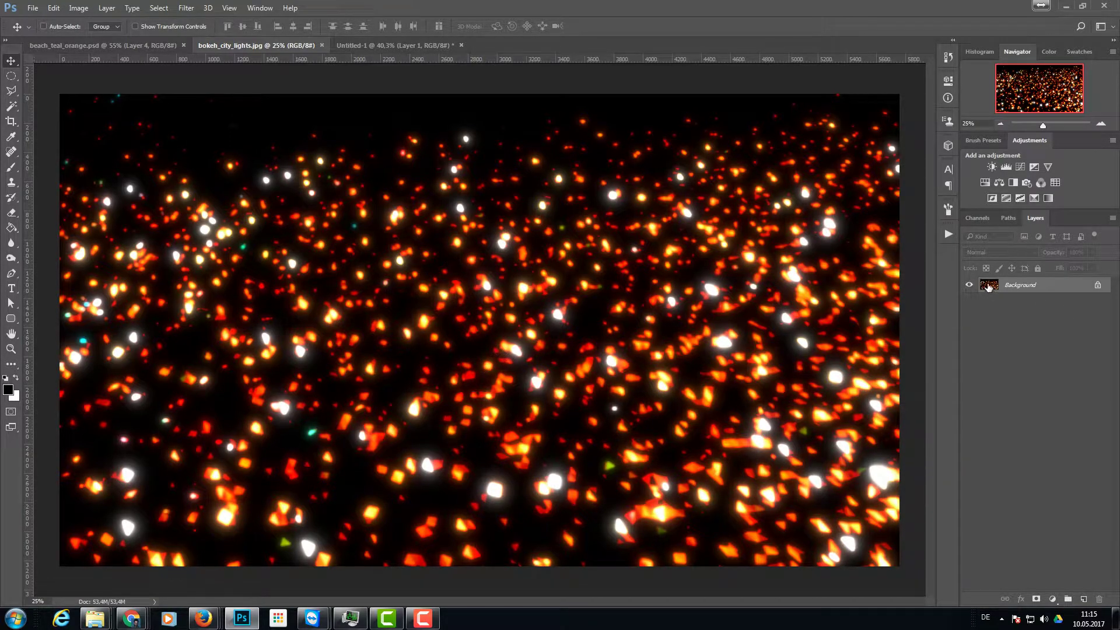
drag(988, 286, 344, 177)
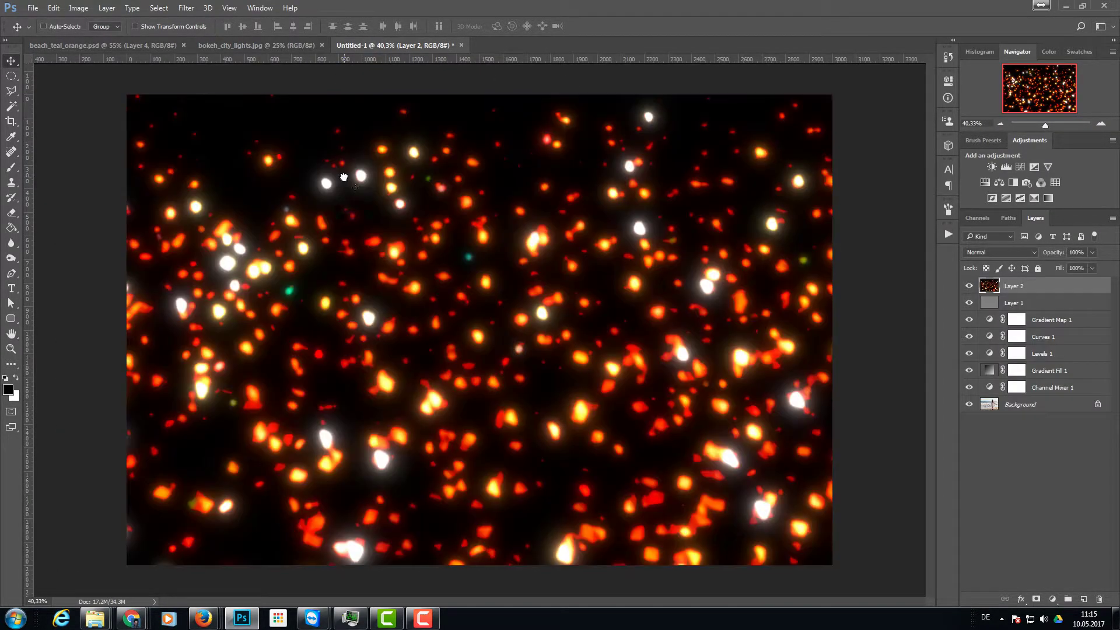
- Free-transform the bokeh layer, scaling it down until its edges match the beach photo's canvas
scroll(480, 331, down, 3)
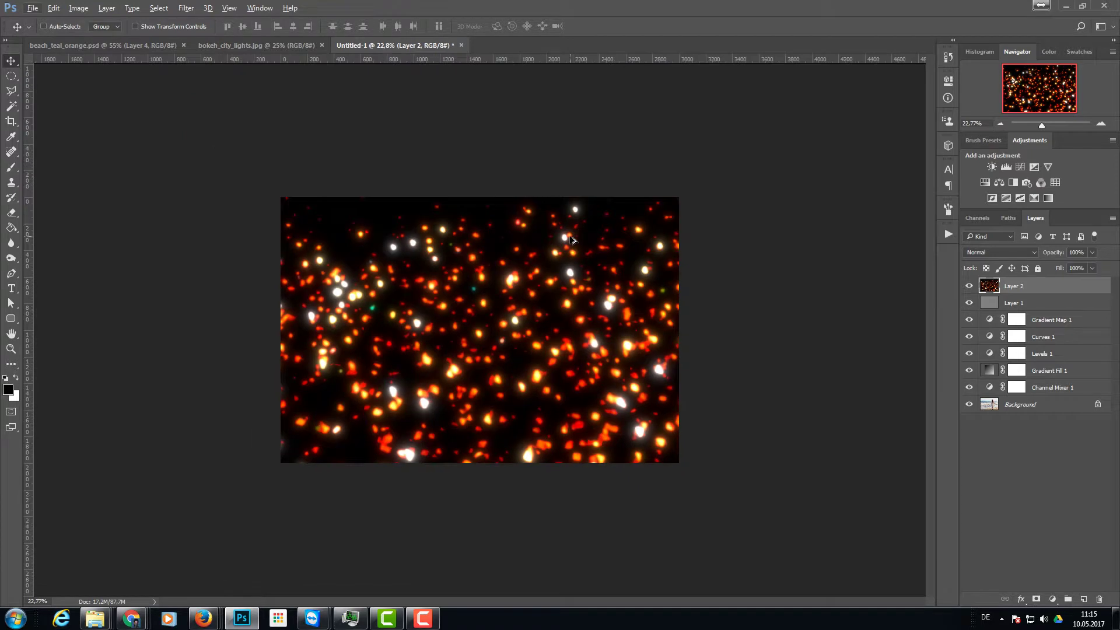
key(ctrl+t)
scroll(638, 239, down, 1)
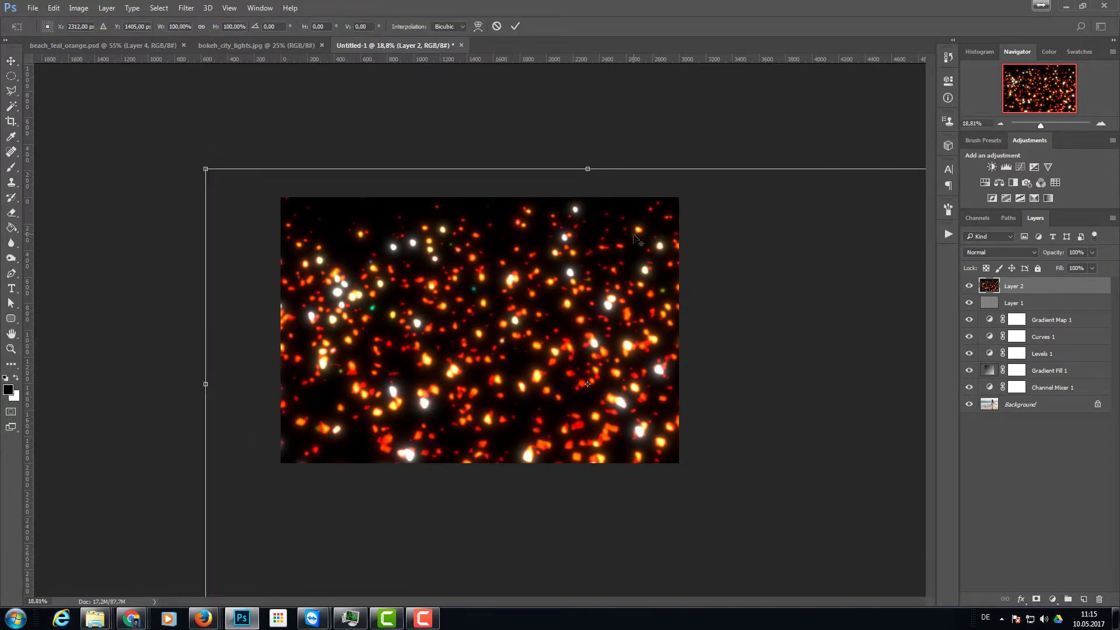
scroll(638, 240, down, 2)
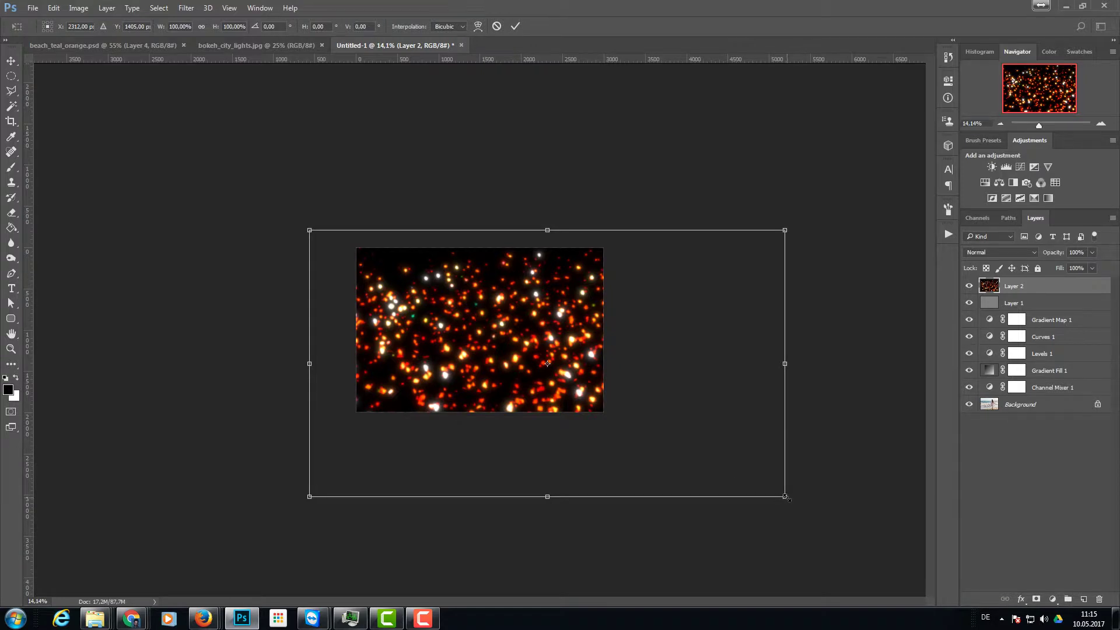
drag(772, 496, 625, 435)
drag(314, 233, 336, 254)
drag(634, 329, 606, 328)
drag(611, 327, 607, 327)
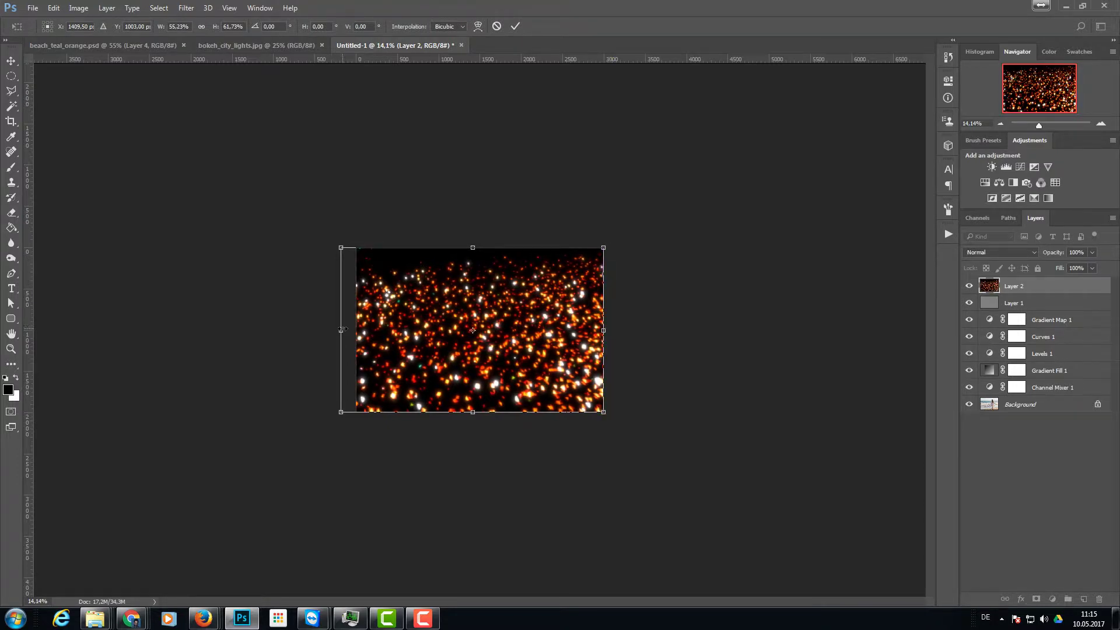
drag(342, 330, 356, 329)
key(Return)
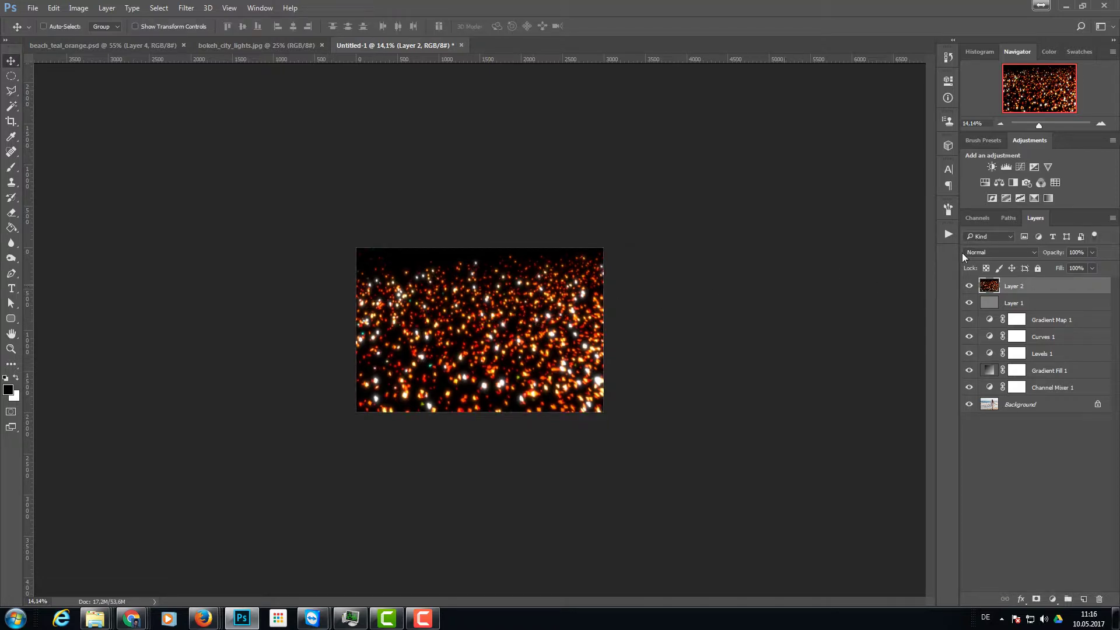
- Set the bokeh layer's blend mode to Screen and its opacity to 37%
click(993, 254)
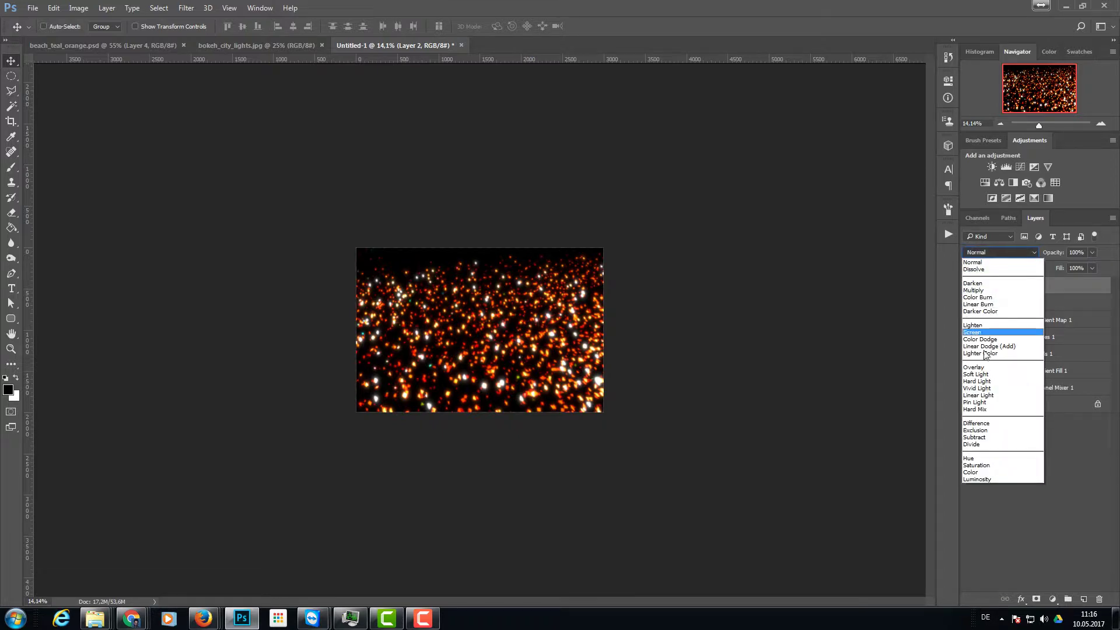
click(988, 332)
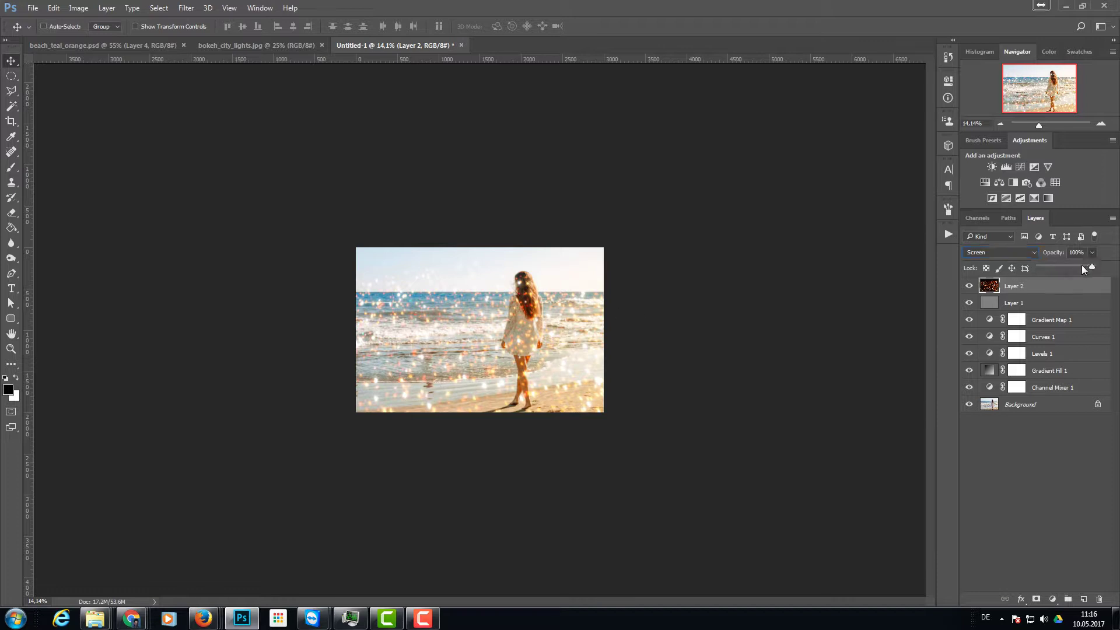
drag(1082, 267, 1058, 268)
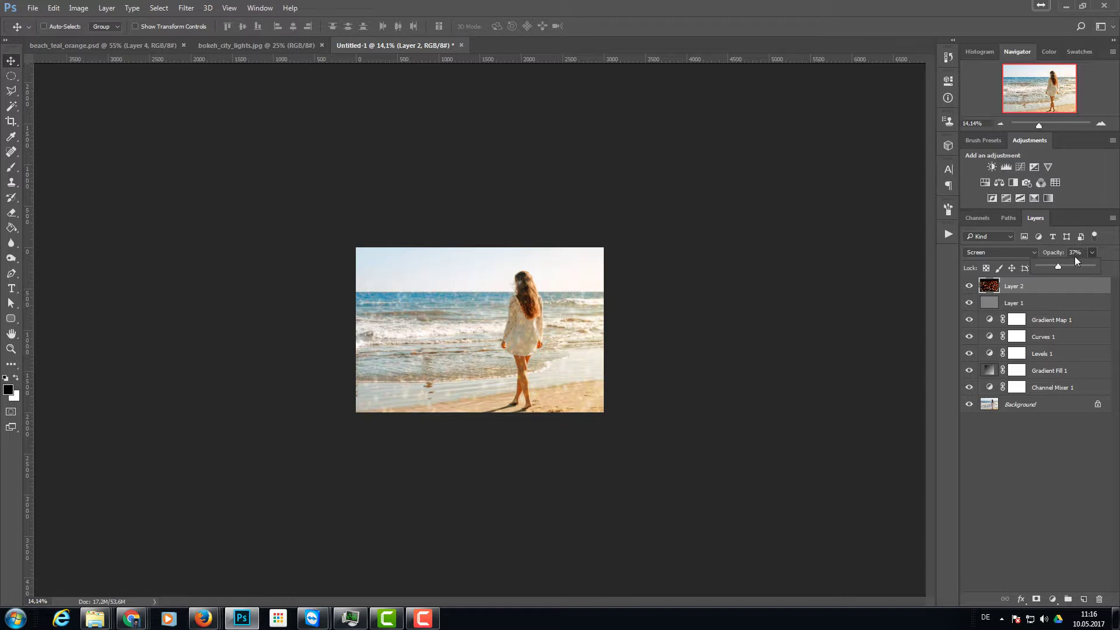
- Add a layer mask to the bokeh layer and hide the lights over the sky, sea and woman with a soft 1000 px black brush
click(994, 288)
click(1037, 600)
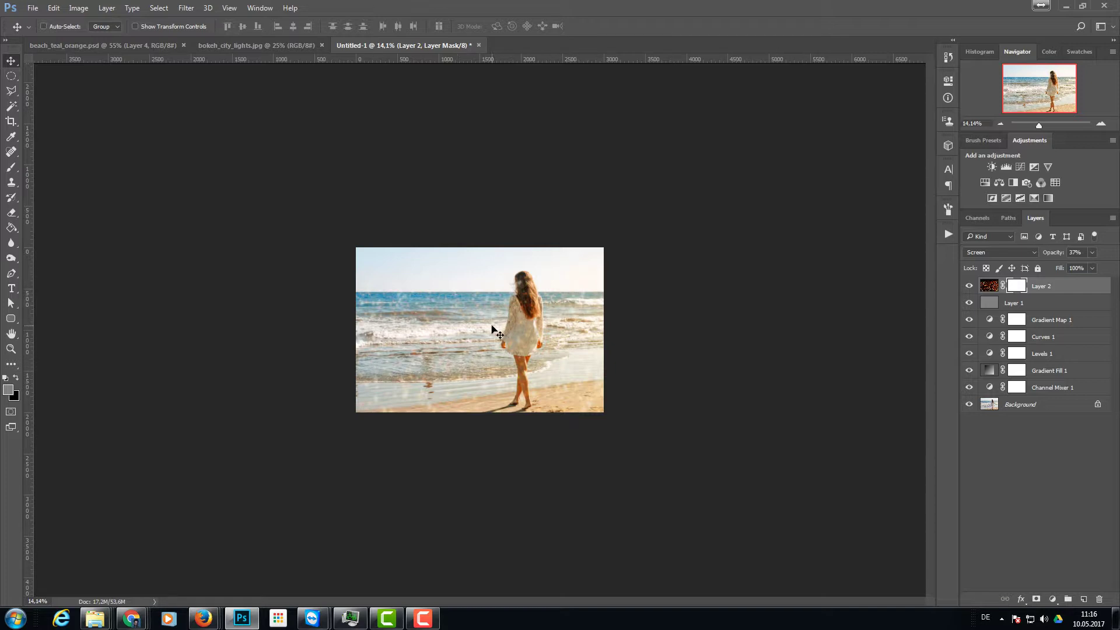
key(b)
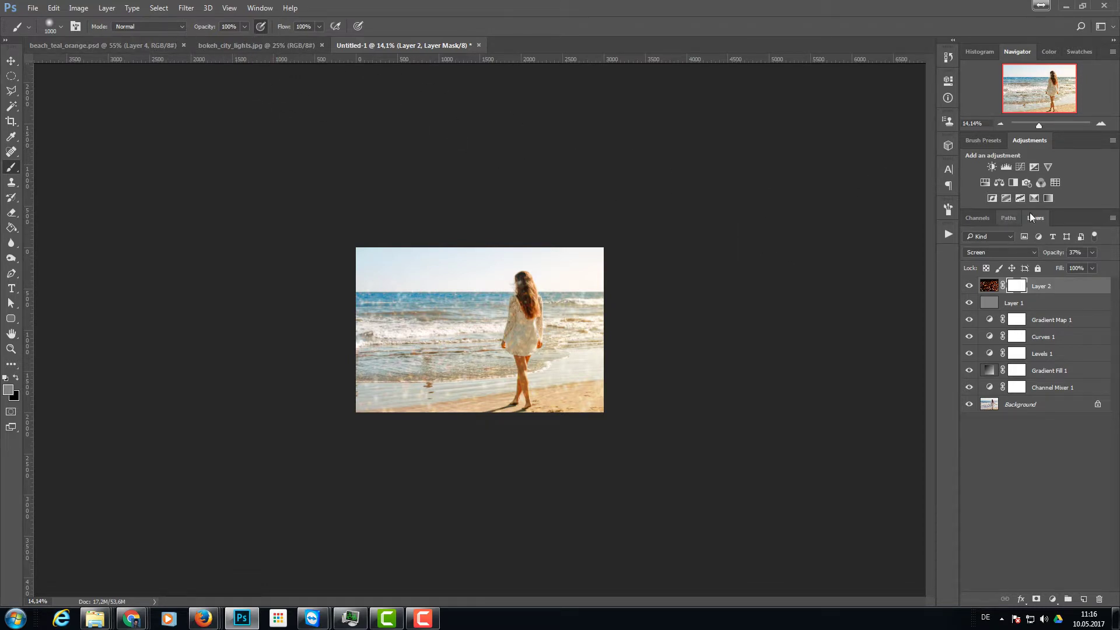
click(983, 141)
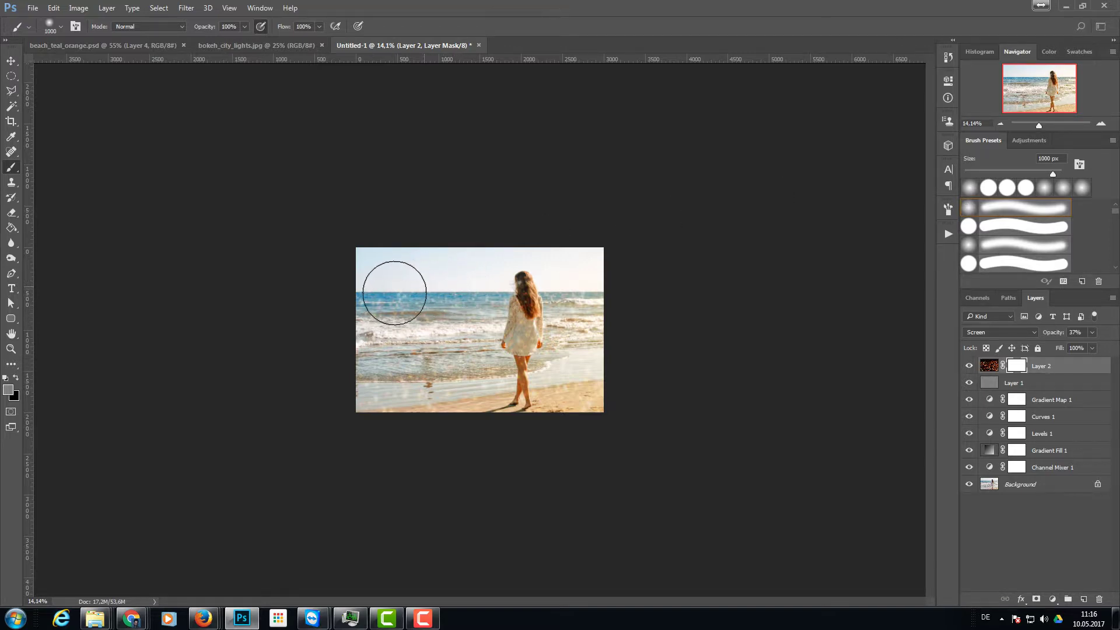
key(x)
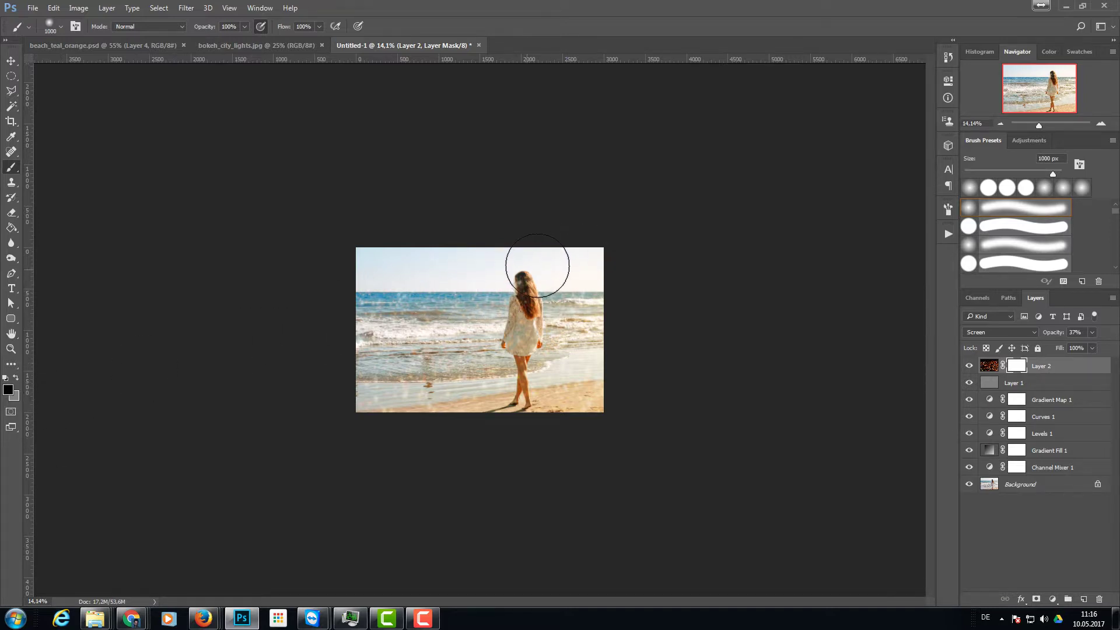
mouse_move(574, 244)
mouse_down()
mouse_move(353, 343)
mouse_move(411, 275)
mouse_move(437, 269)
mouse_move(353, 357)
mouse_up()
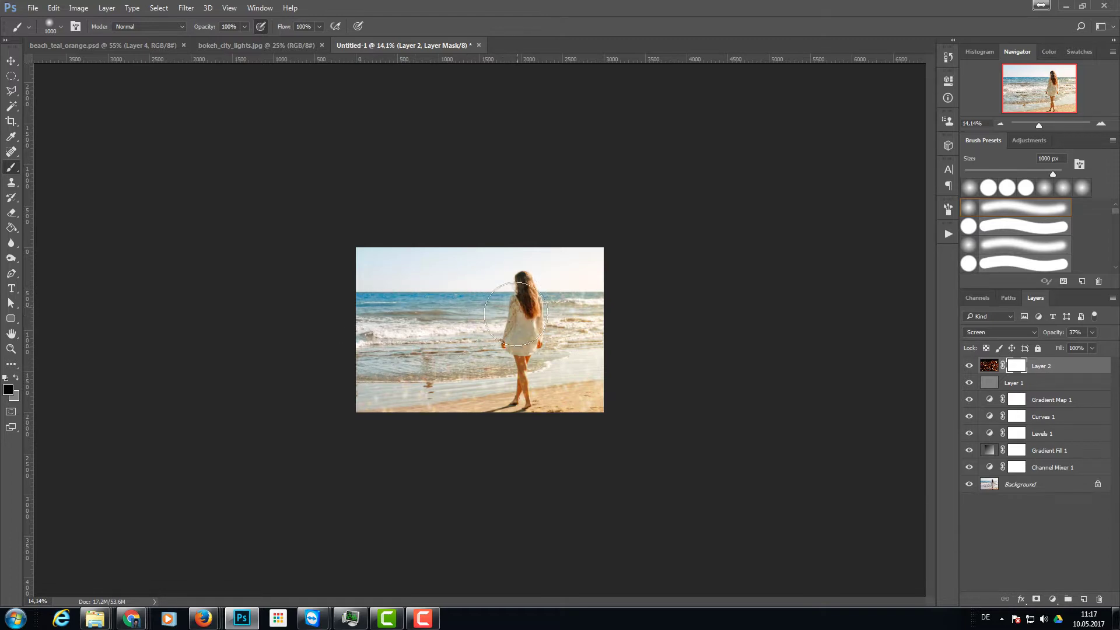
mouse_move(508, 318)
mouse_down()
mouse_move(453, 338)
mouse_move(485, 300)
mouse_move(432, 343)
mouse_move(368, 362)
mouse_up()
scroll(514, 333, up, 3)
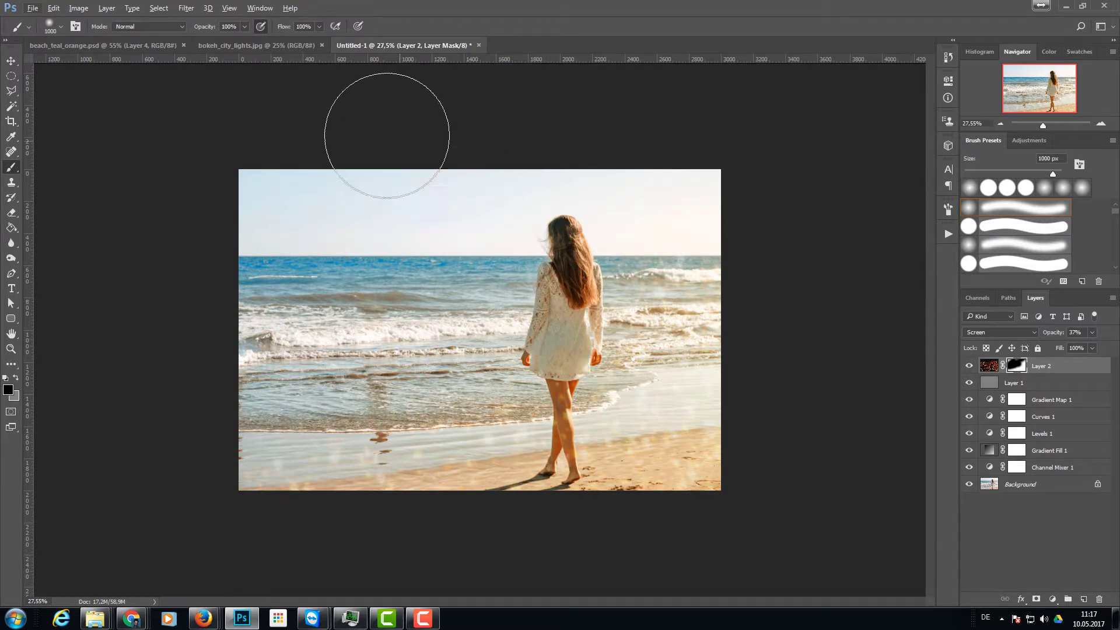
- Reduce the brush to 45% opacity and 400 px, and paint the mask to soften the bokeh over the woman's legs
click(244, 27)
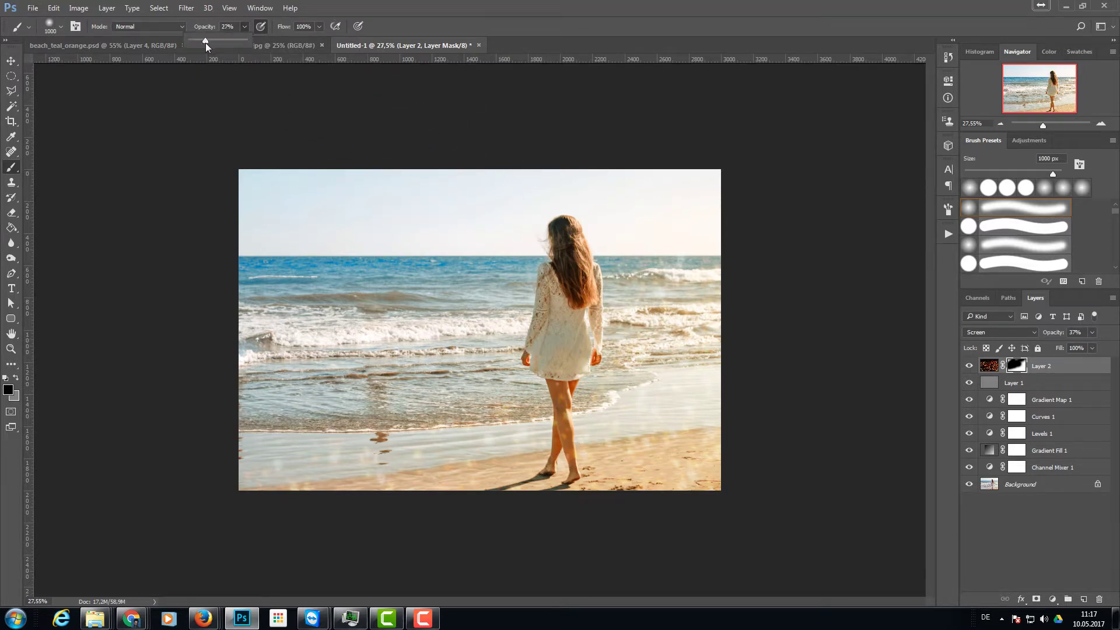
drag(211, 43, 215, 45)
key(bracketleft)
key(bracketleft)
key(bracketleft)
key(bracketleft)
key(bracketleft)
key(bracketleft)
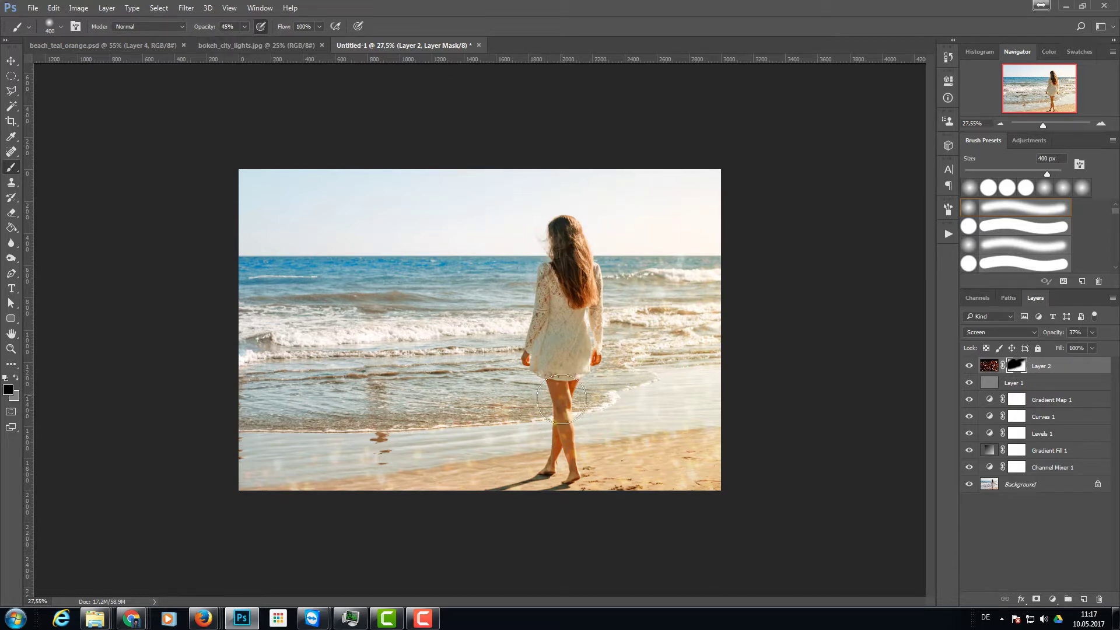
mouse_move(565, 447)
mouse_down()
mouse_move(577, 276)
mouse_move(575, 460)
mouse_move(554, 448)
mouse_move(569, 373)
mouse_move(578, 386)
mouse_move(565, 423)
mouse_move(558, 361)
mouse_move(569, 431)
mouse_move(566, 358)
mouse_move(568, 408)
mouse_move(553, 362)
mouse_up()
- Stamp all visible layers into a new top layer and render a 105mm Prime lens flare at 129% brightness in the sky's upper-right corner
key(ctrl+shift+alt+e)
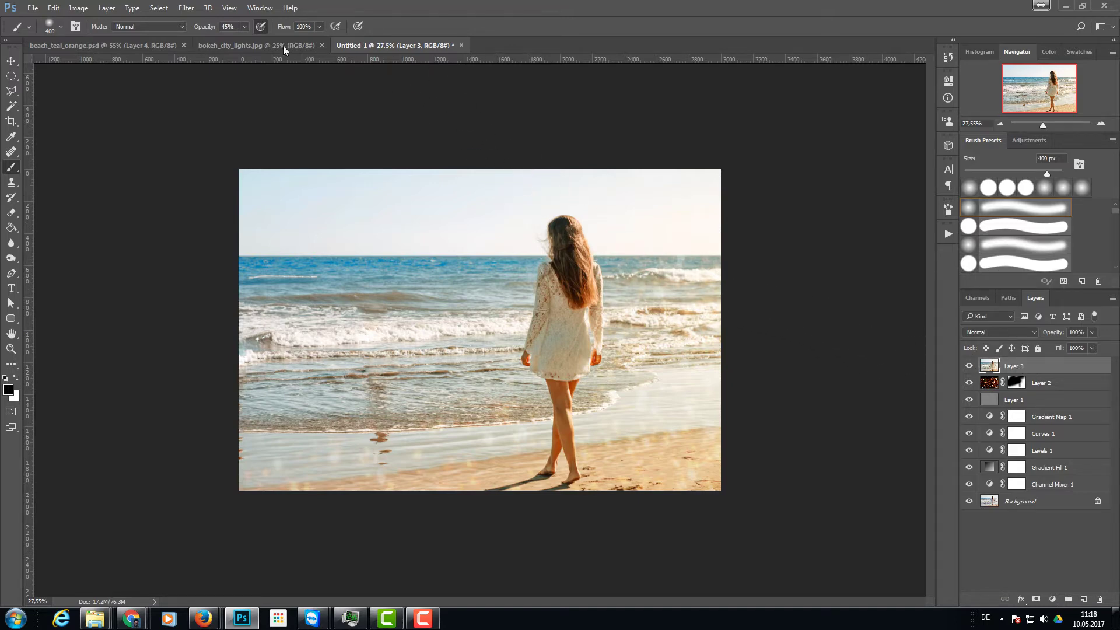
click(187, 8)
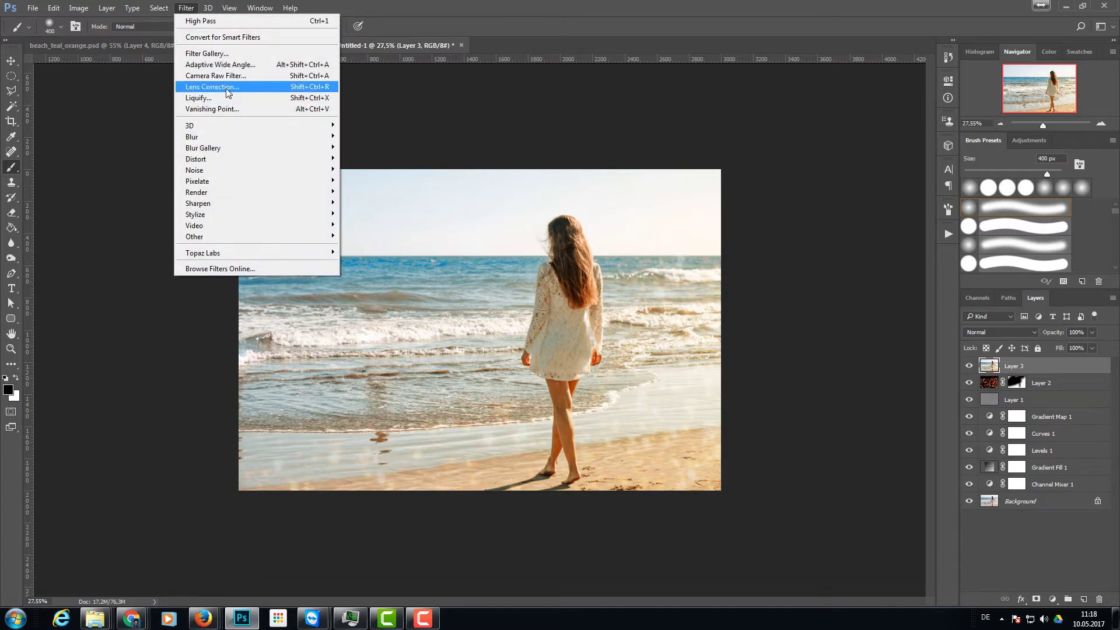
mouse_move(256, 207)
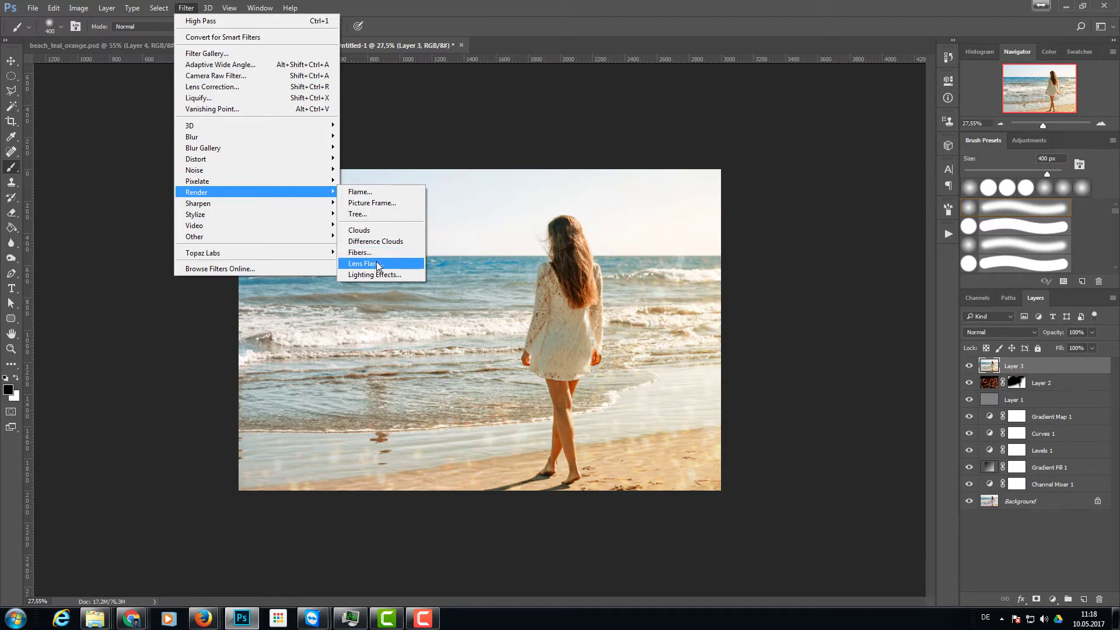
key(Escape)
key(Escape)
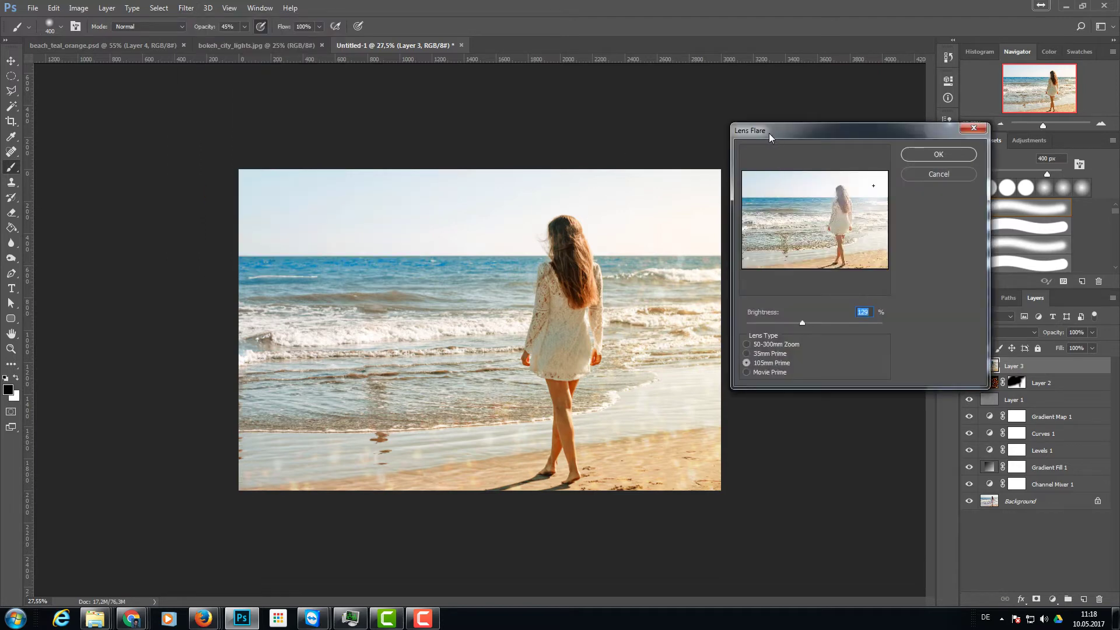
drag(810, 125, 837, 112)
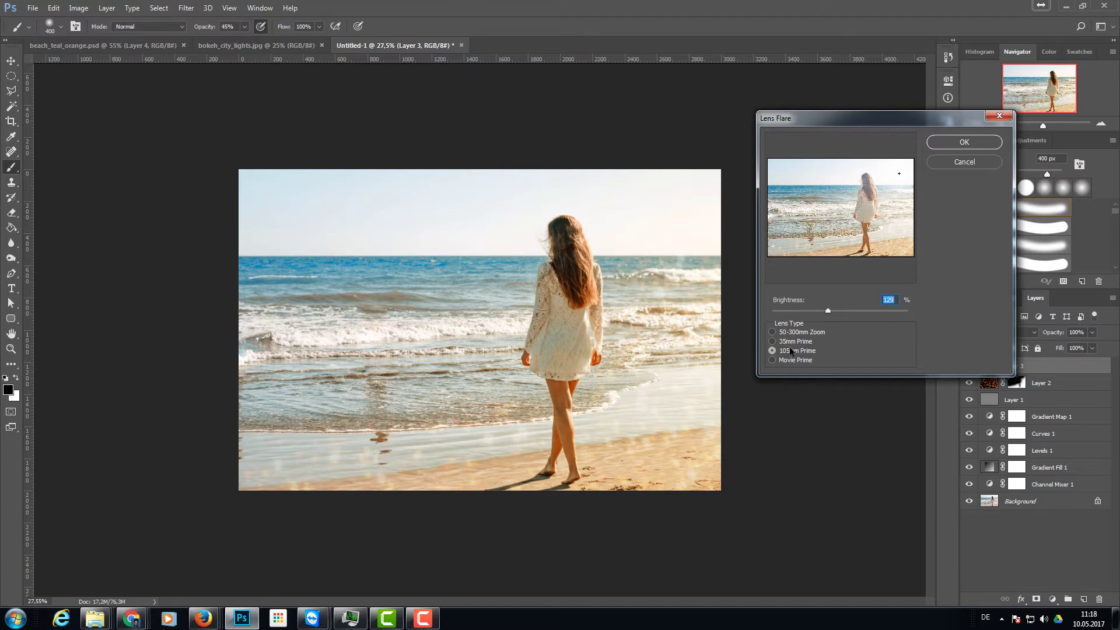
click(899, 174)
click(937, 143)
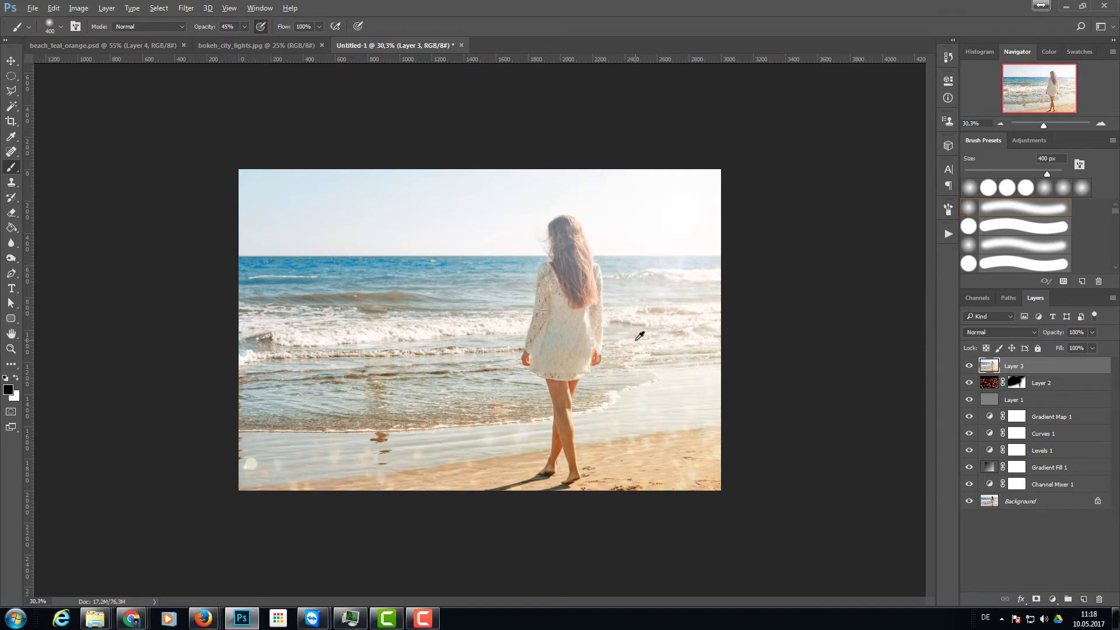
key(ctrl+plus)
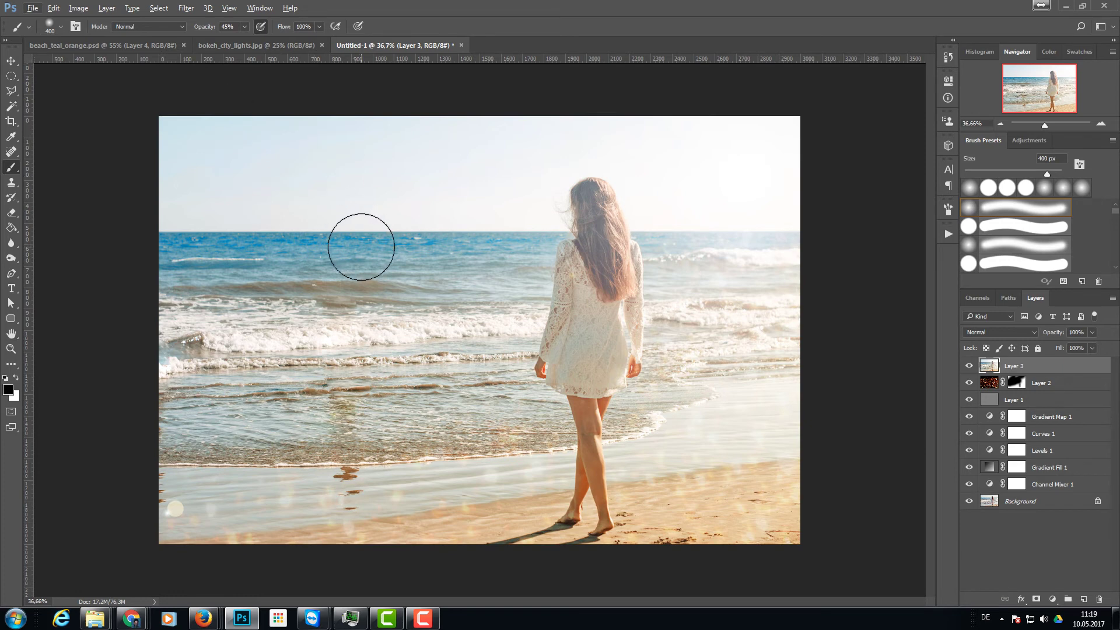
scroll(489, 306, up, 1)
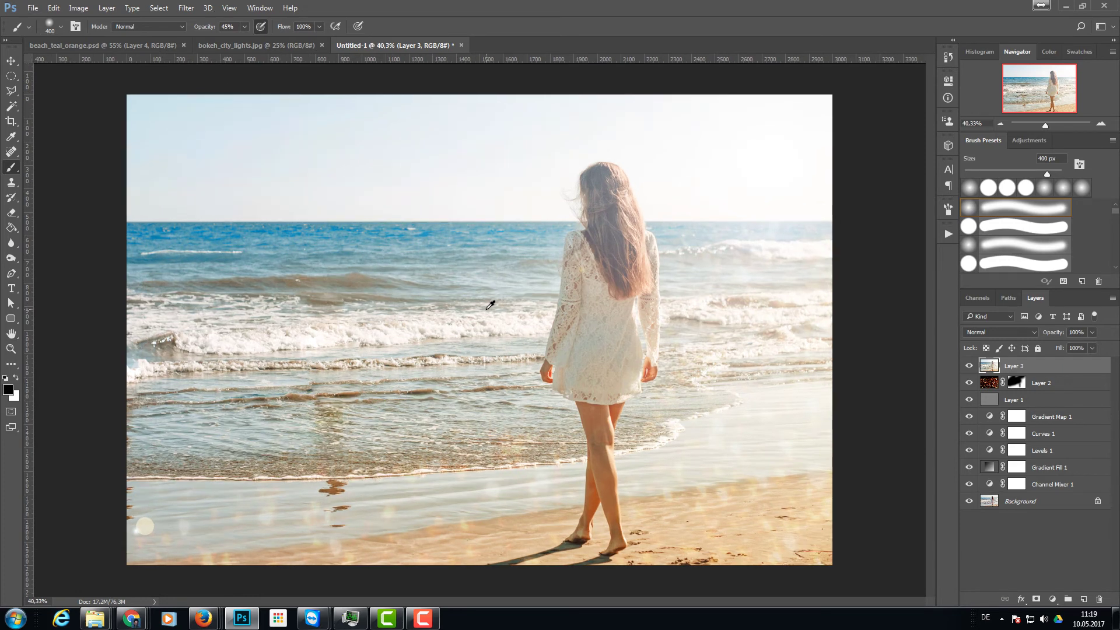